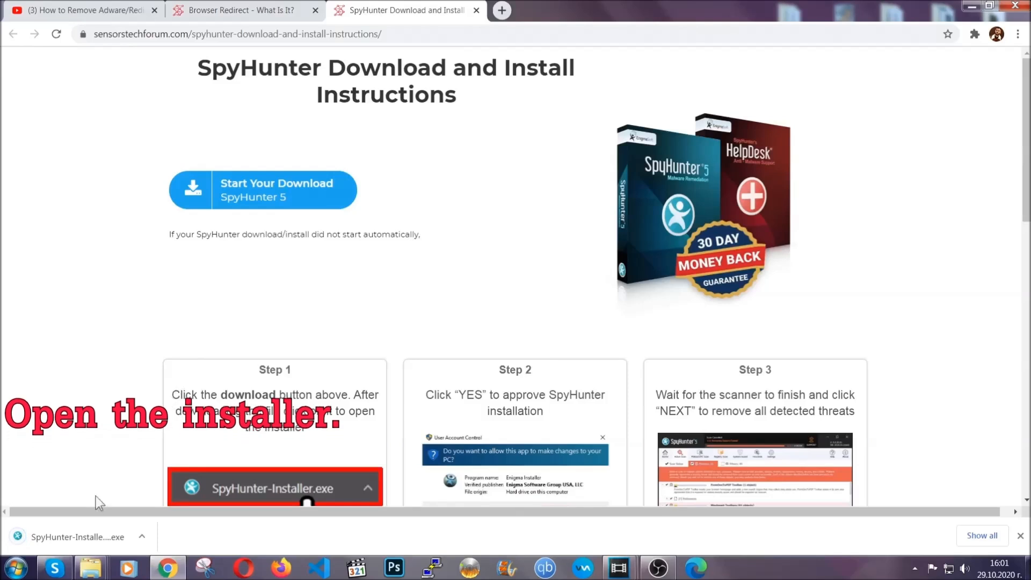
Step: Launch the downloaded SpyHunter installer and set its language to English
click(64, 537)
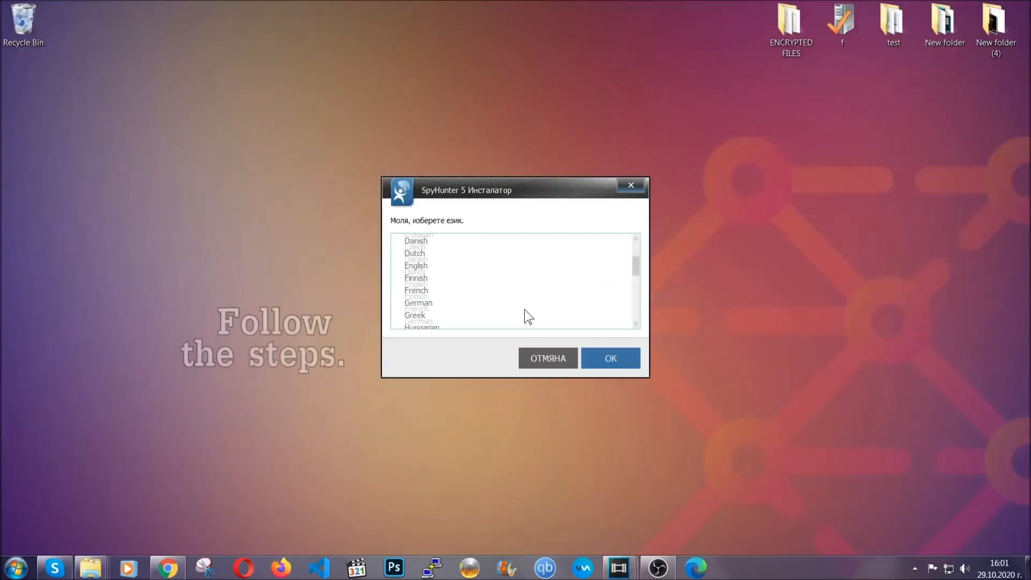
scroll(525, 308, down, 2)
scroll(525, 314, down, 2)
scroll(524, 317, up, 4)
click(432, 276)
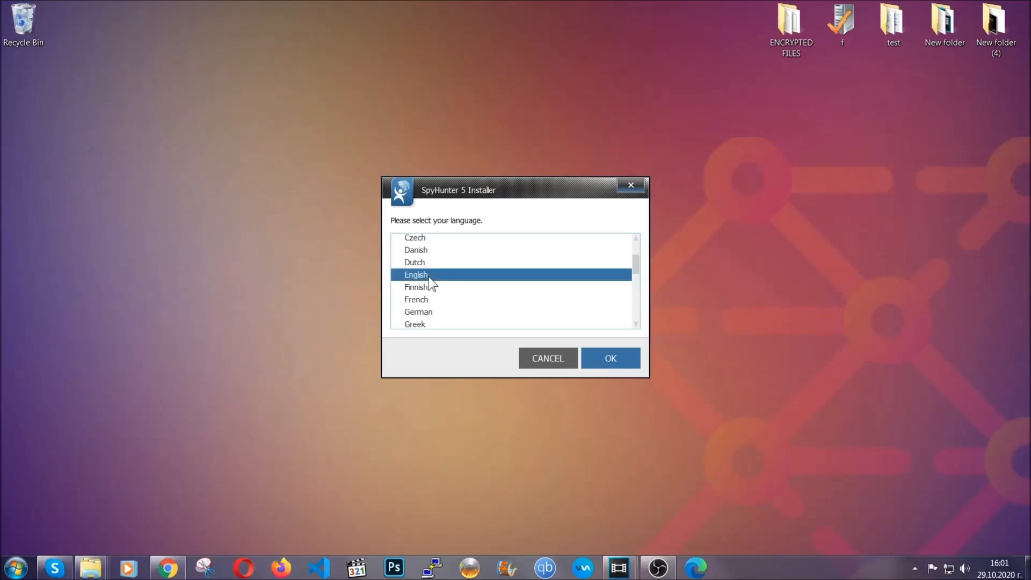
click(607, 360)
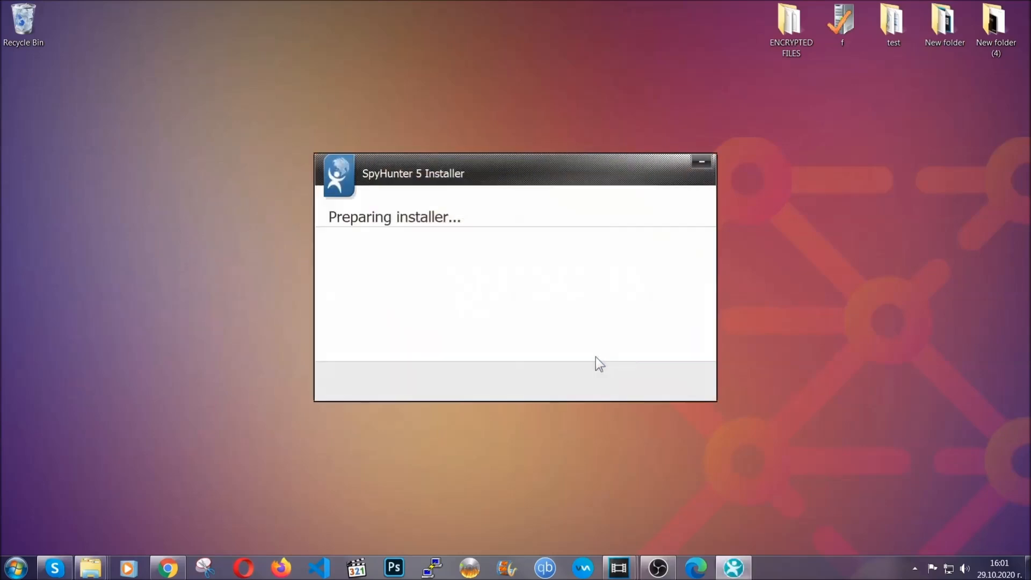
Step: Accept the EULA and Privacy Policy, install SpyHunter 5, and finish the setup
click(624, 372)
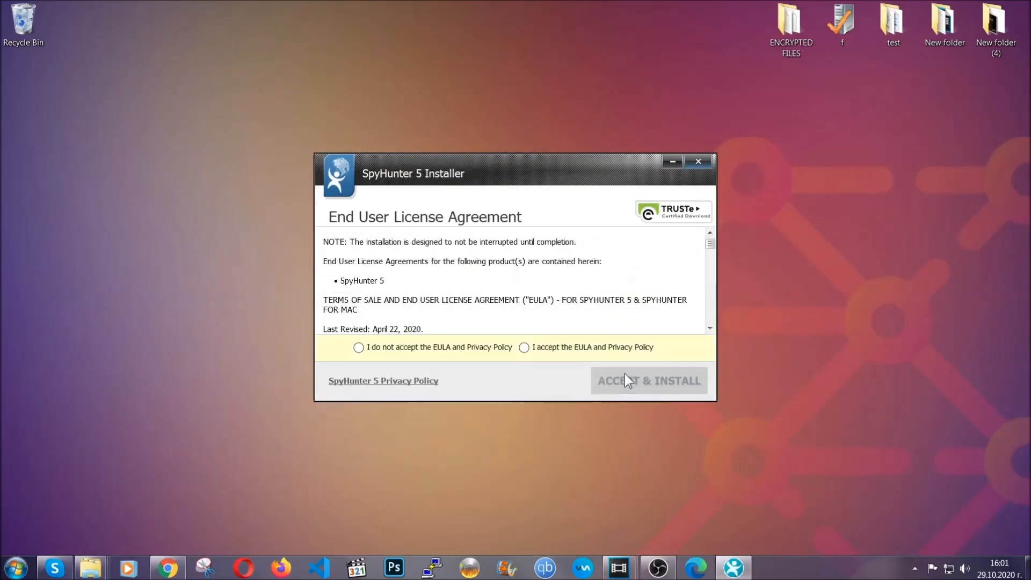
click(608, 353)
click(620, 373)
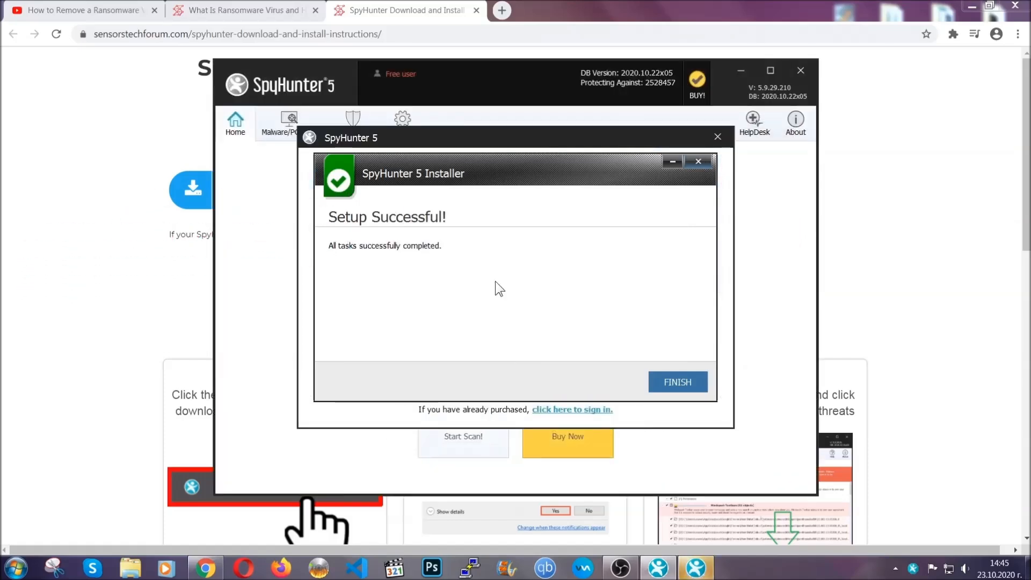
click(659, 383)
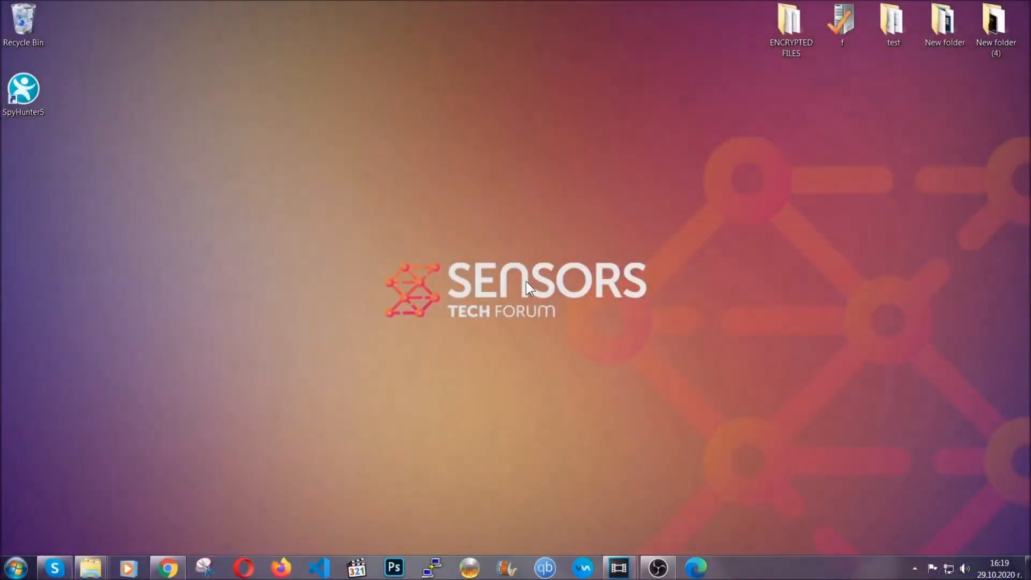
Step: Open the Windows list of installed programs by running APPWIZ.CPL
key(super+r)
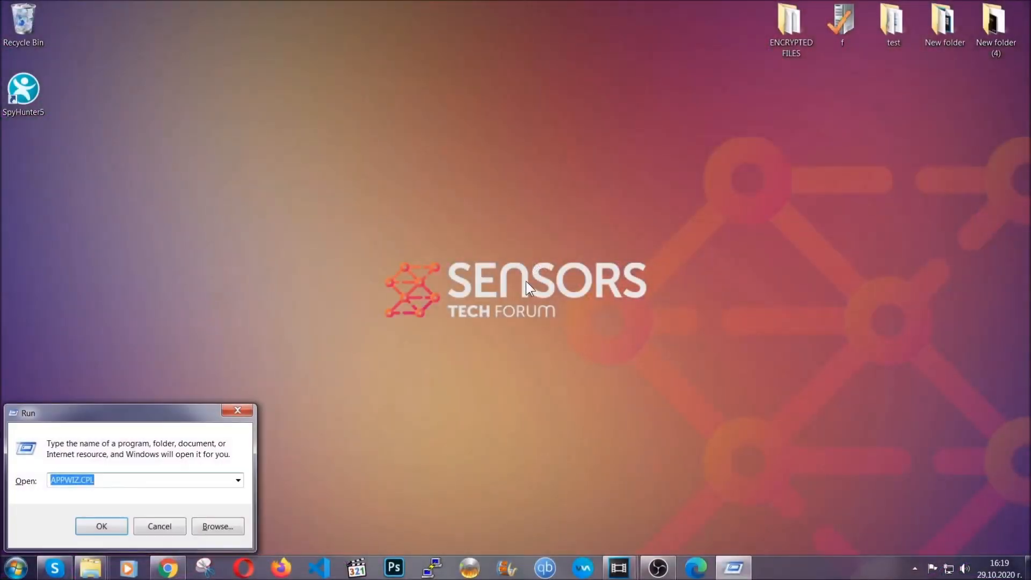
click(107, 481)
drag(107, 480, 20, 482)
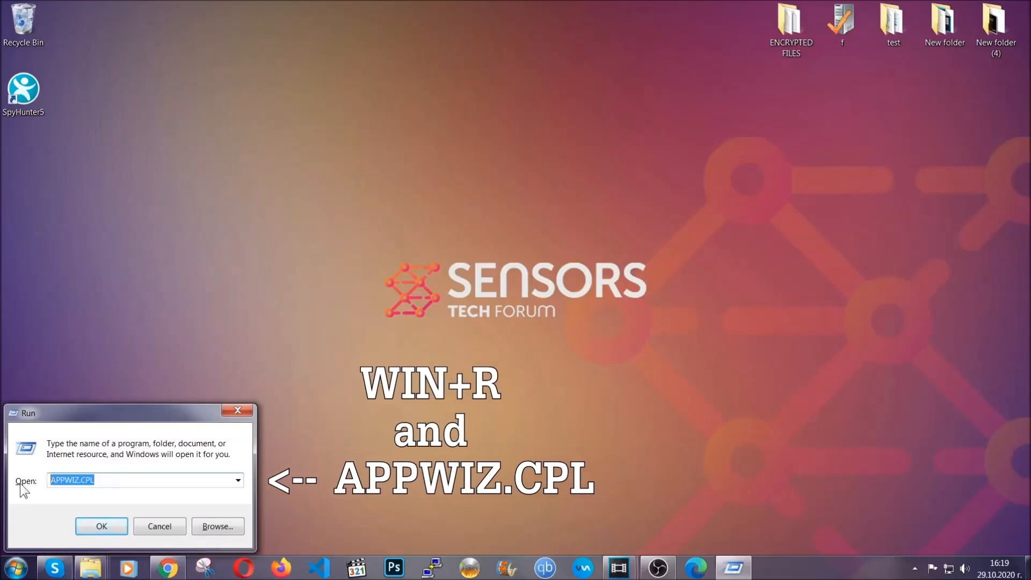
click(101, 524)
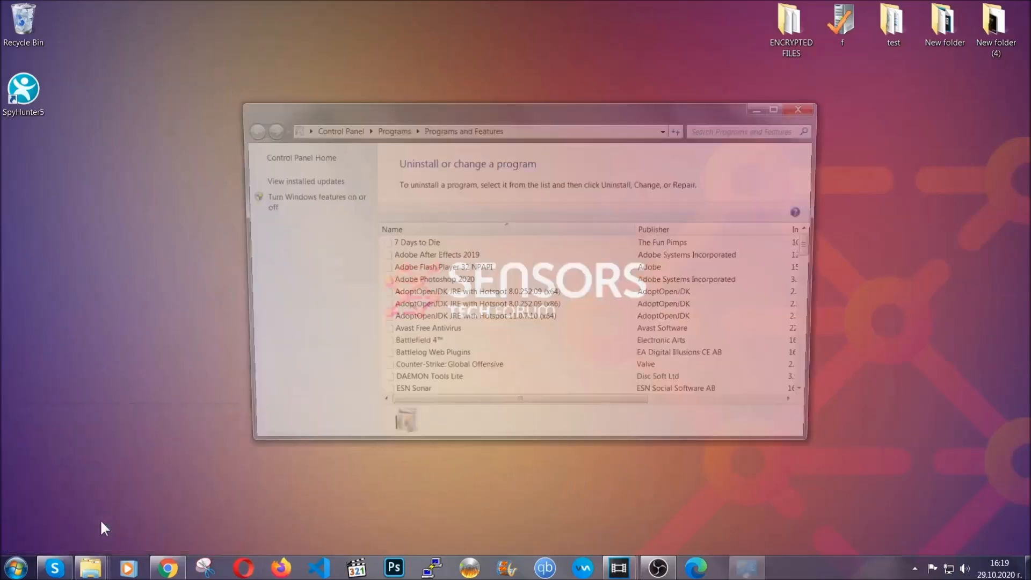
Step: Uninstall SUSPICIOUS PROGRAM from the installed programs and confirm its removal
scroll(487, 272, down, 20)
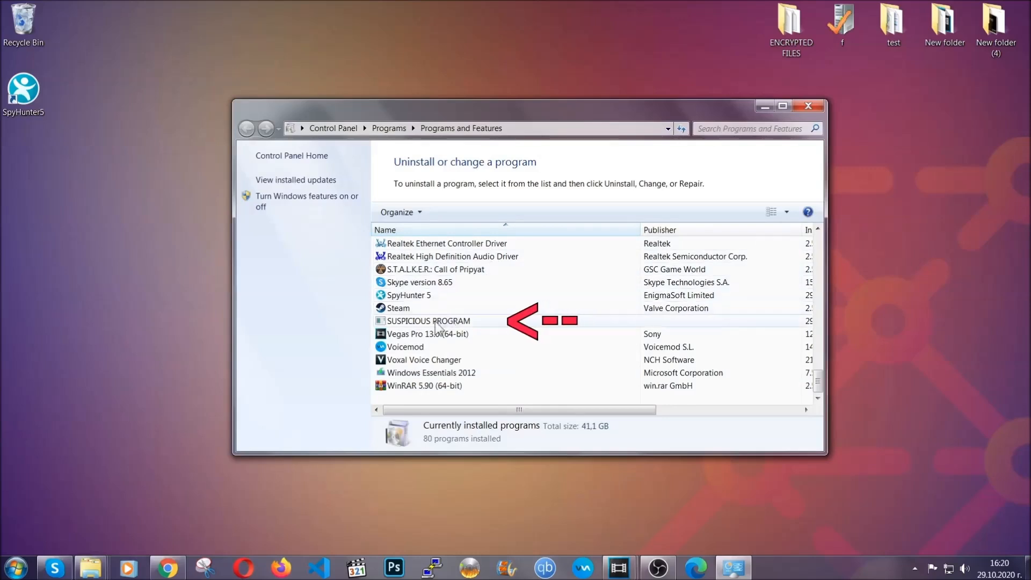
click(432, 321)
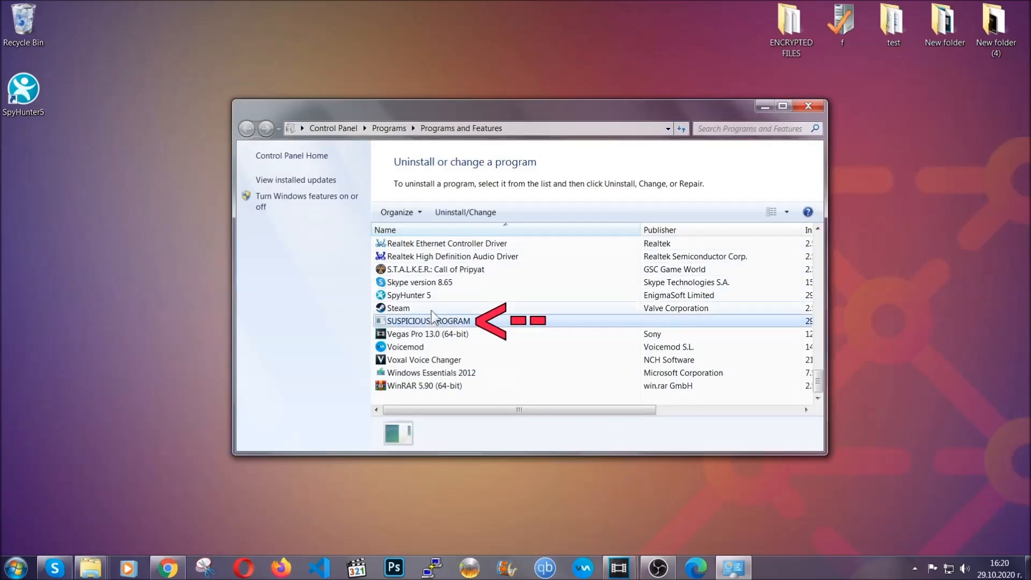
click(456, 212)
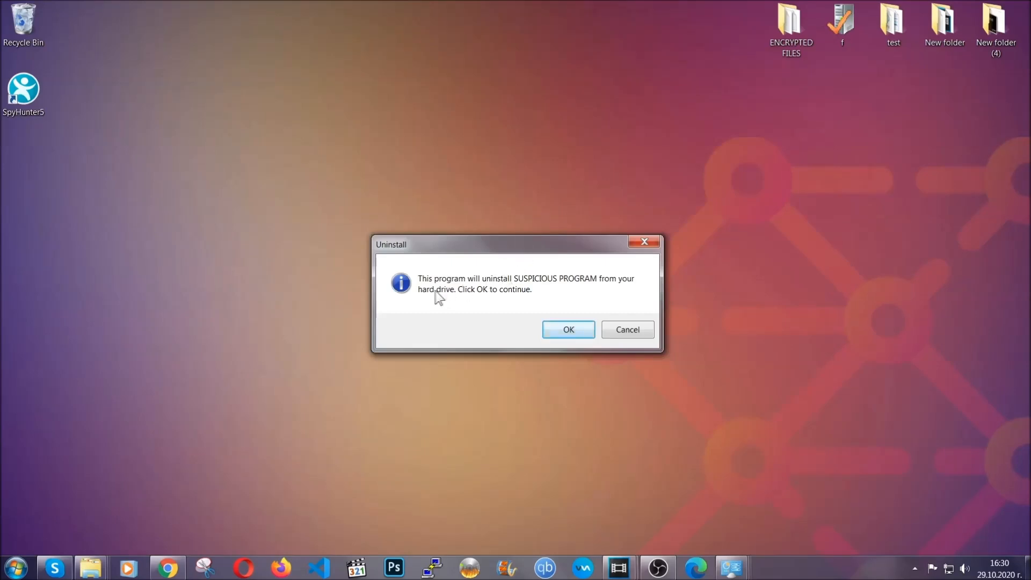
click(565, 330)
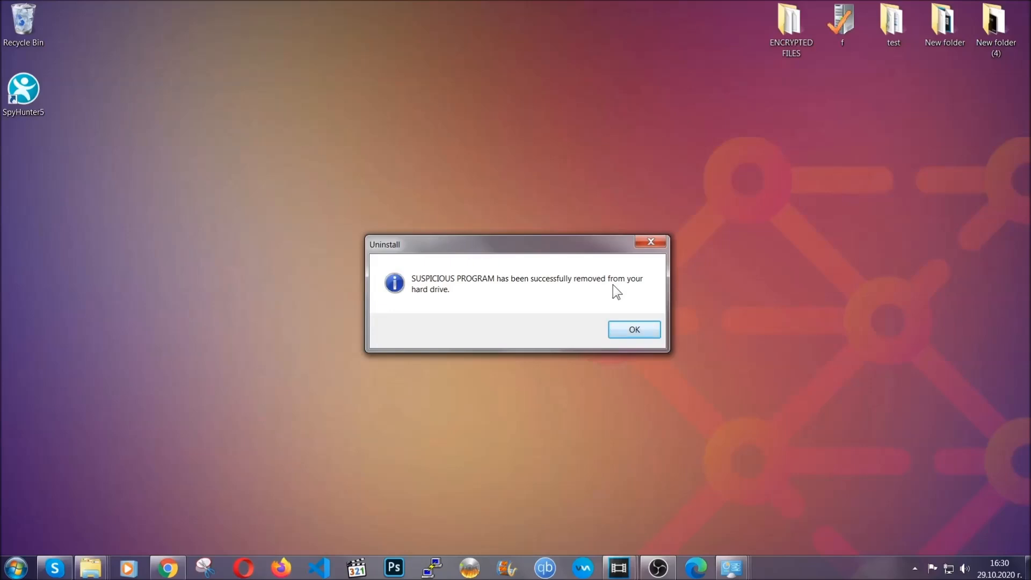
click(621, 330)
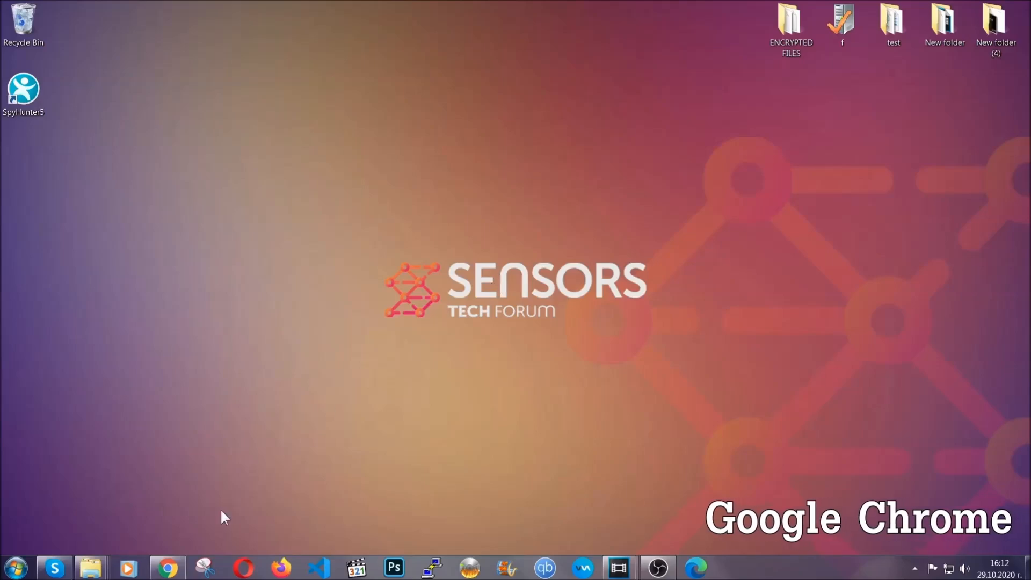
Step: Switch to Google Chrome and go to the address chrome://settings/clearBrowserData
click(168, 568)
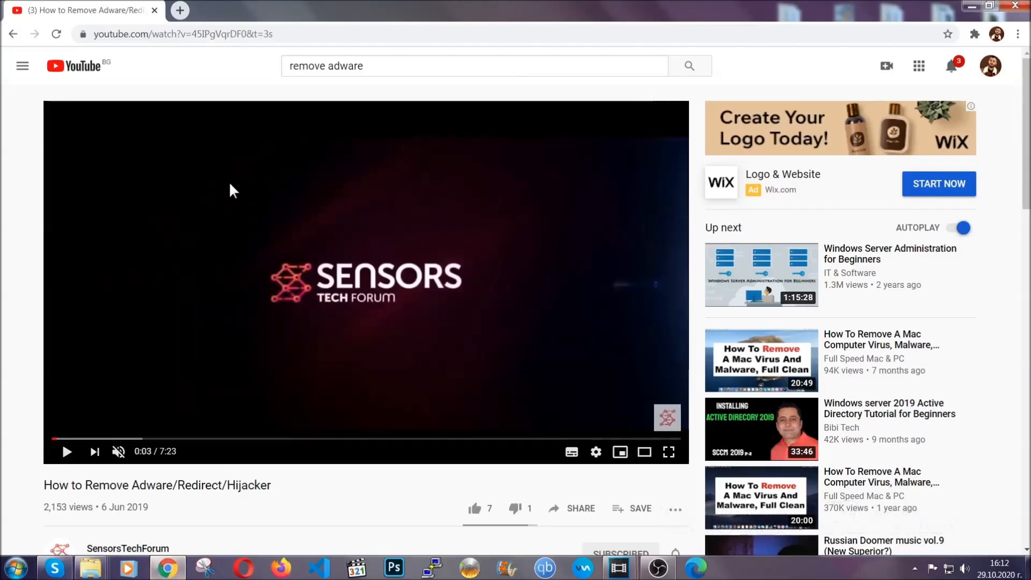
click(224, 34)
text(chro)
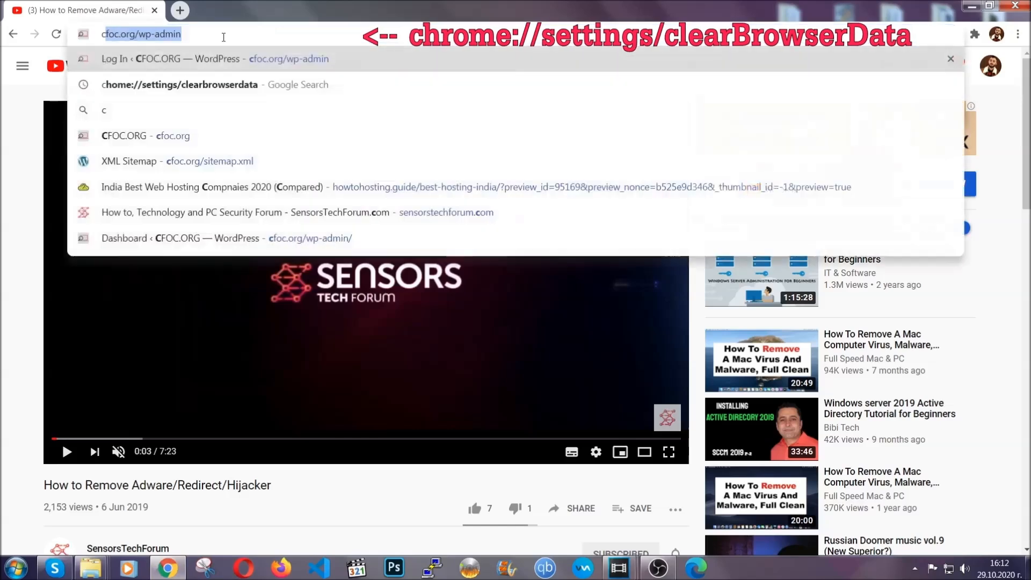
text(me://)
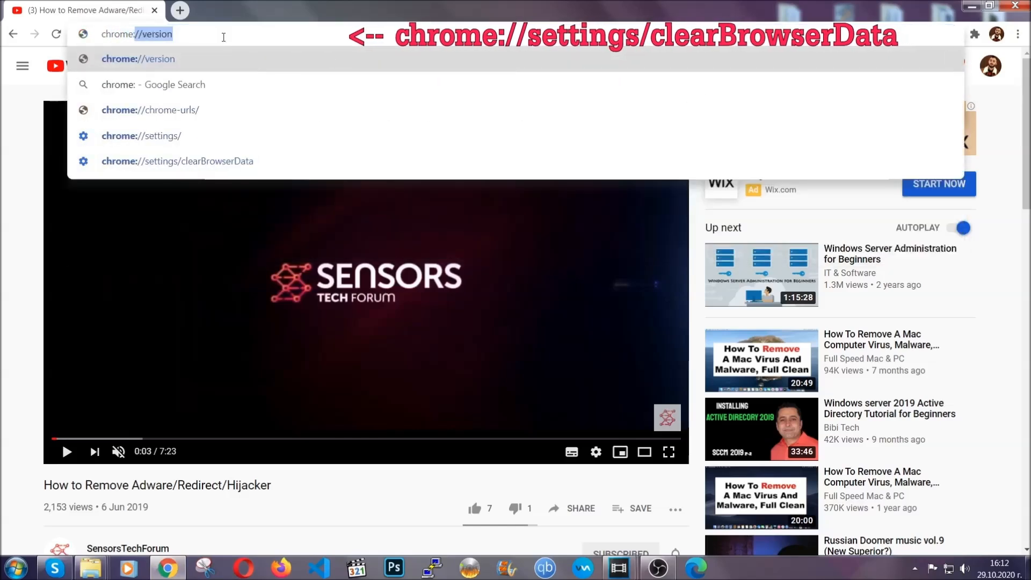
text(settings)
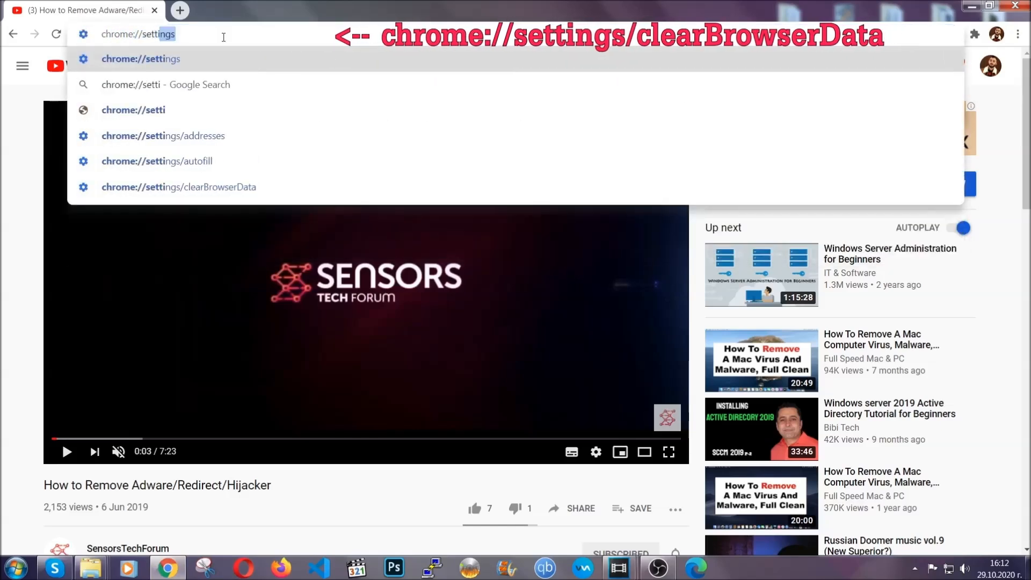
text(/ce)
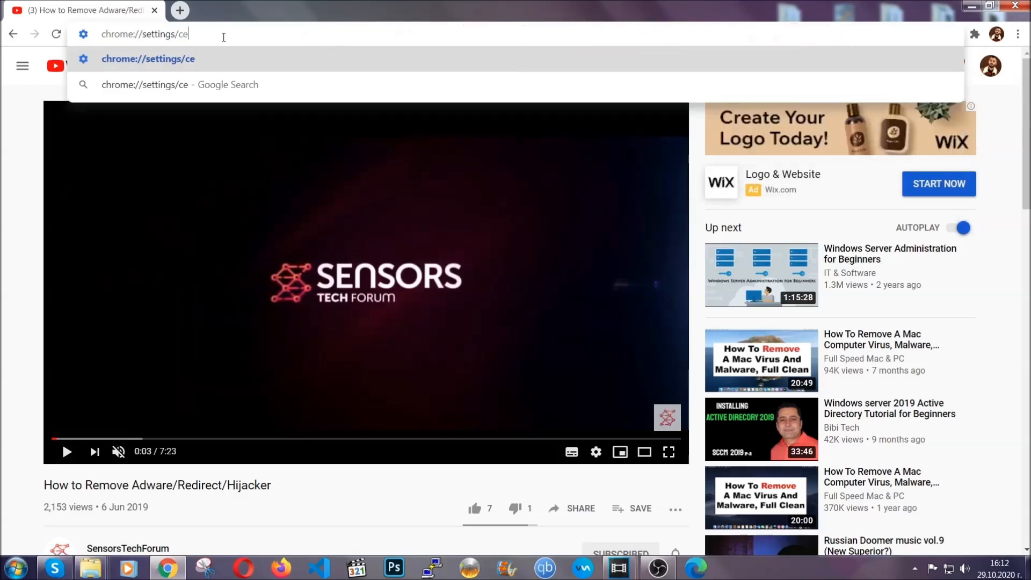
key(BackSpace)
text(learBrowserData)
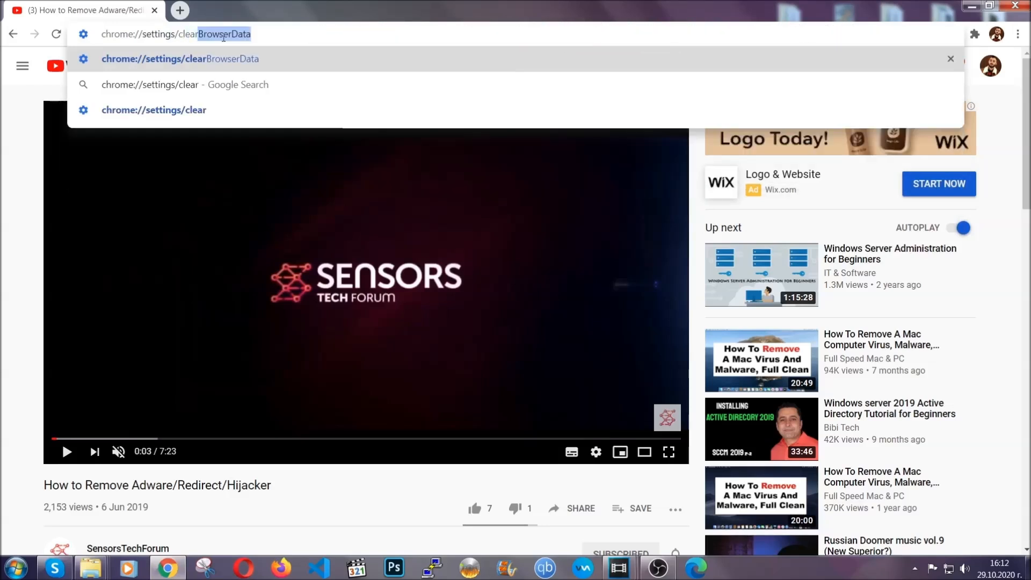
click(152, 64)
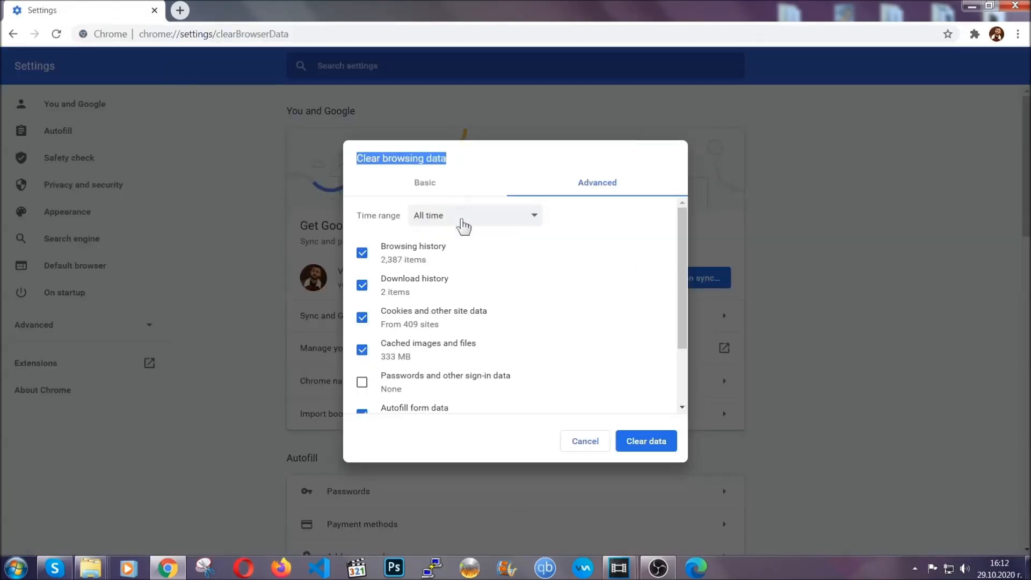
Step: Clear the browsing data with the time range All time, leaving passwords and other sign-in data unselected
click(469, 226)
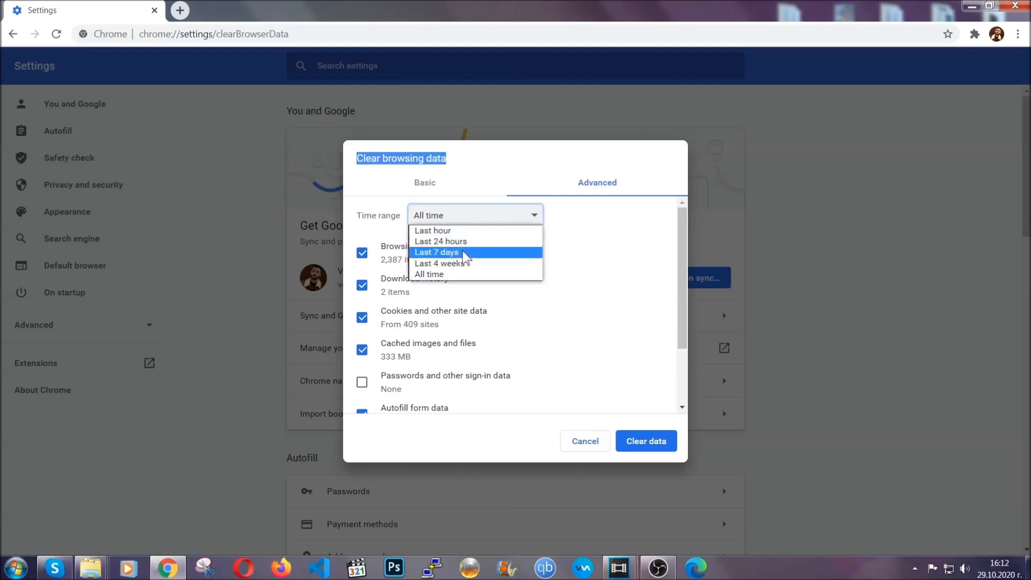
click(459, 279)
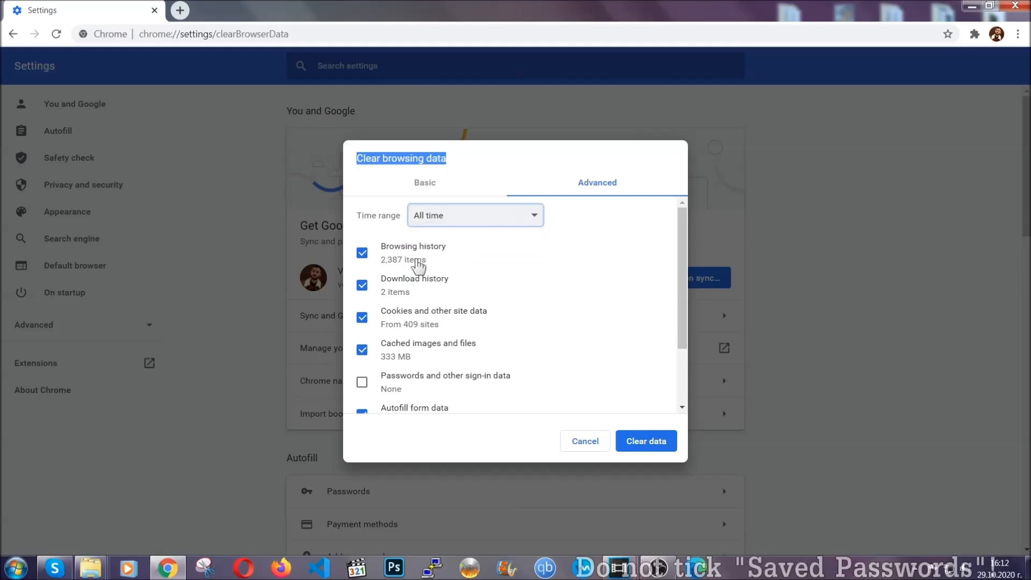
scroll(424, 364, down, 1)
scroll(424, 365, down, 1)
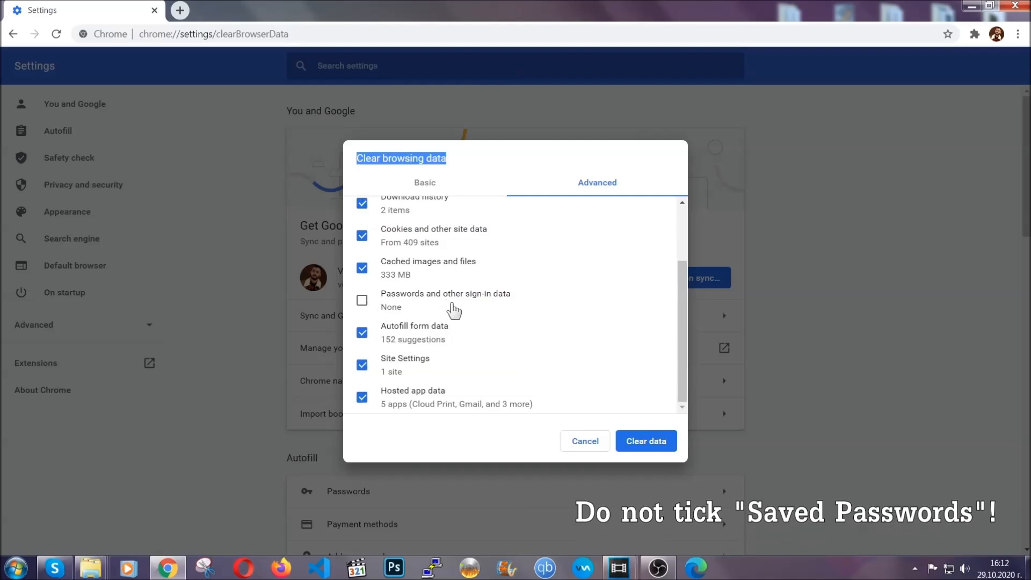
click(633, 442)
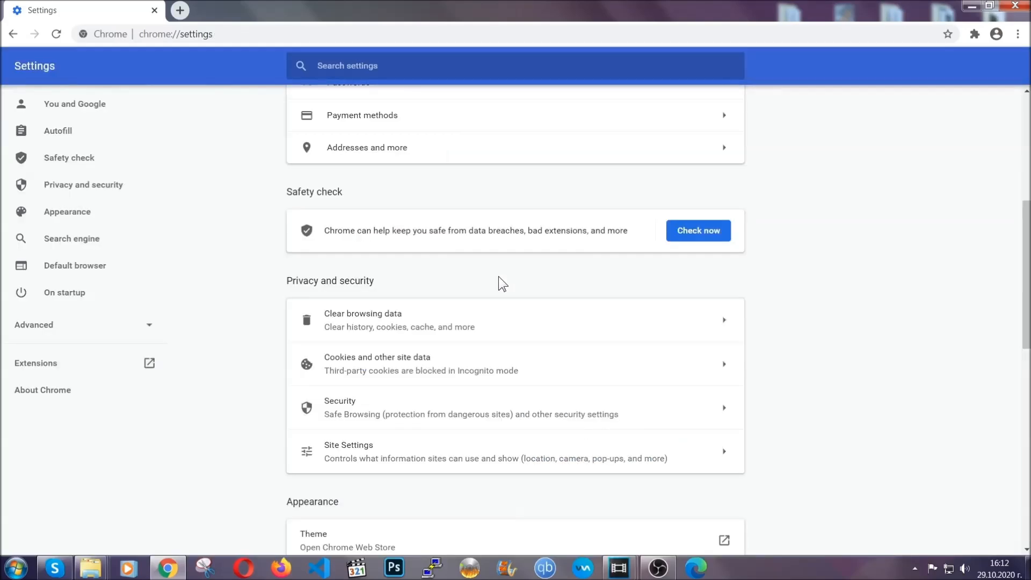
Step: Open the browser's extensions page, remove Bulk Media Downloader and HMA VPN Proxy Unblocker, and put the browser window away
click(1018, 36)
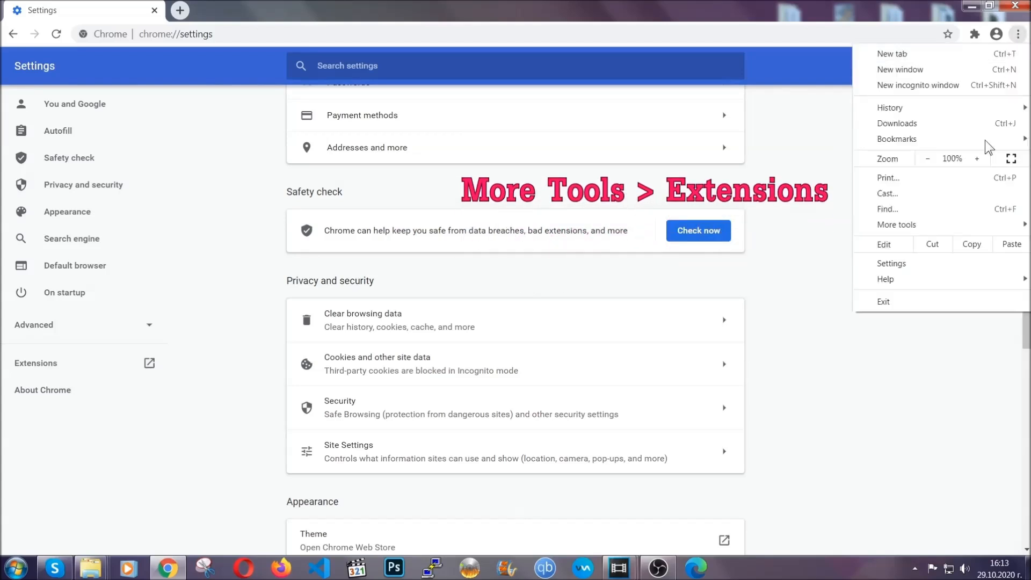
mouse_move(944, 223)
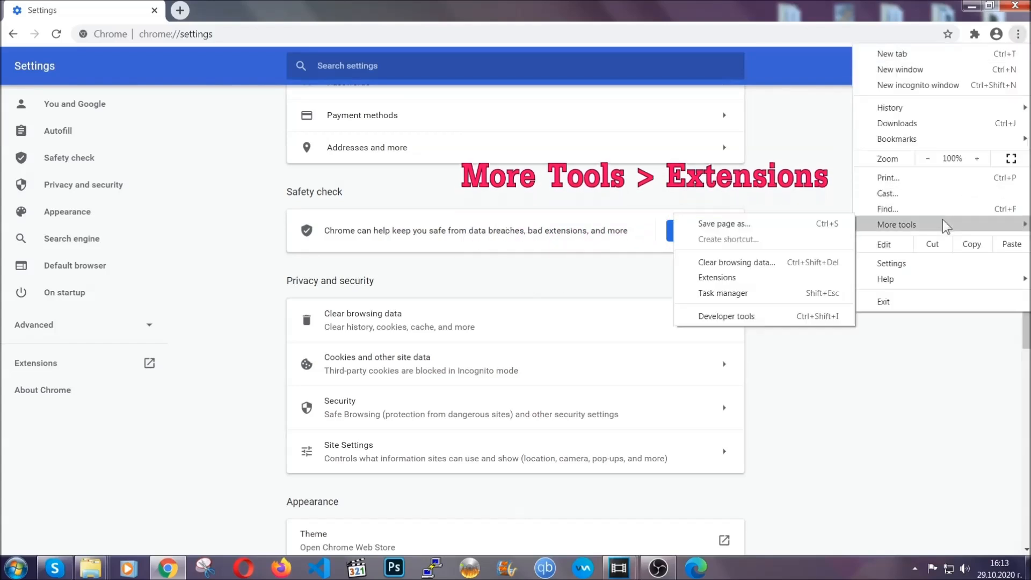
click(746, 281)
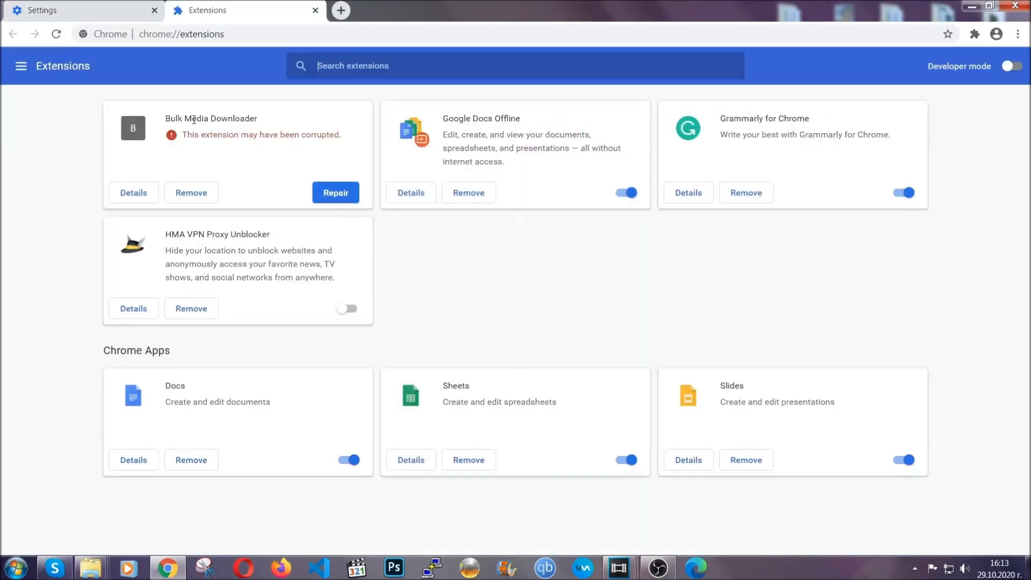
click(200, 195)
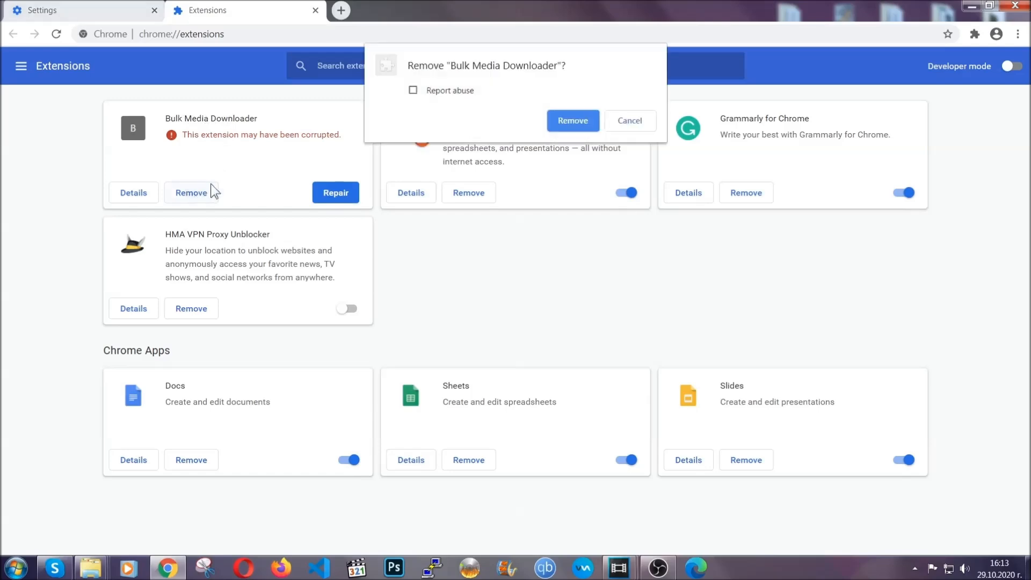
click(558, 119)
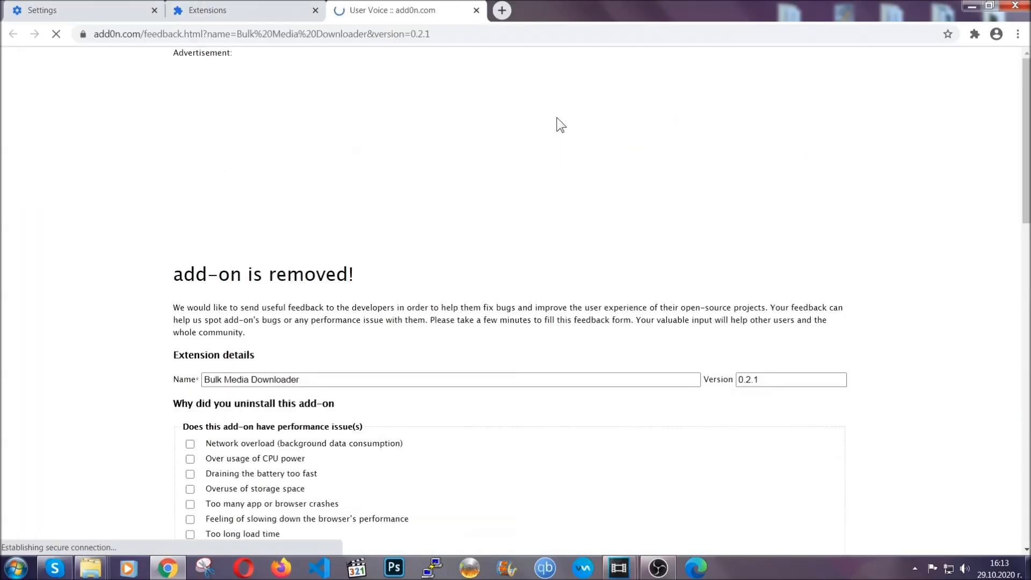
click(265, 18)
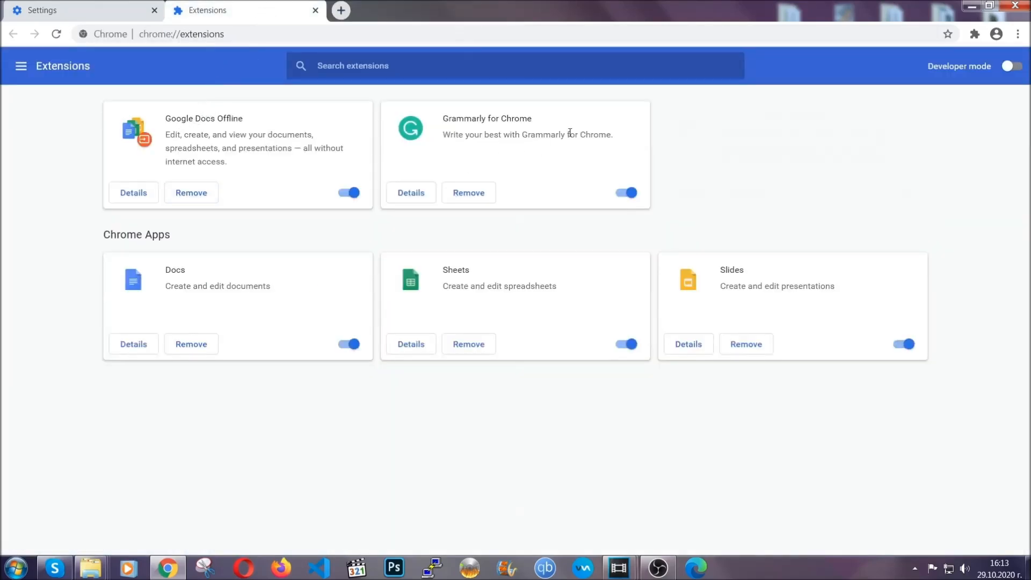
click(964, 5)
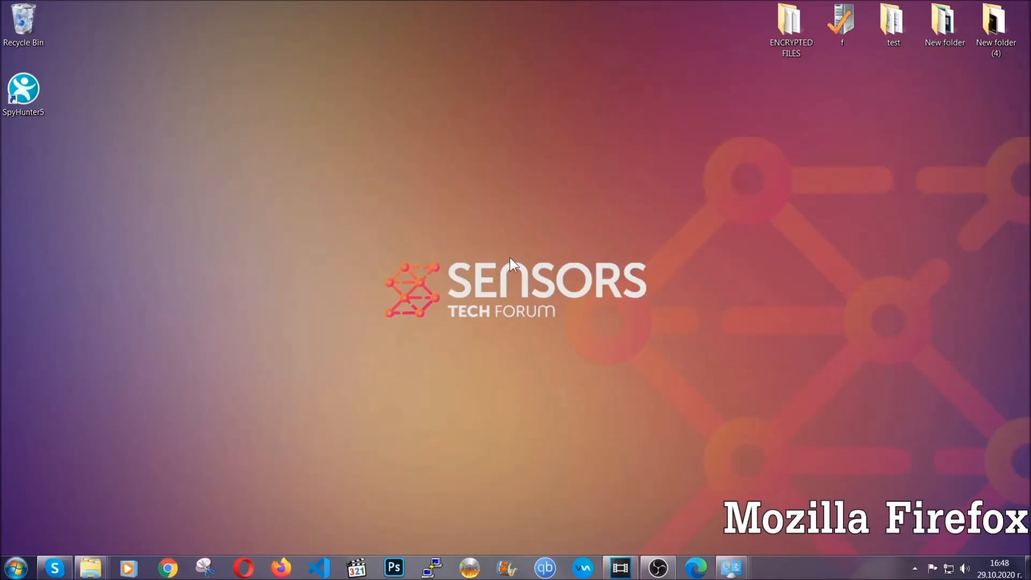
Step: Switch to Mozilla Firefox and go to the address about:support
click(280, 567)
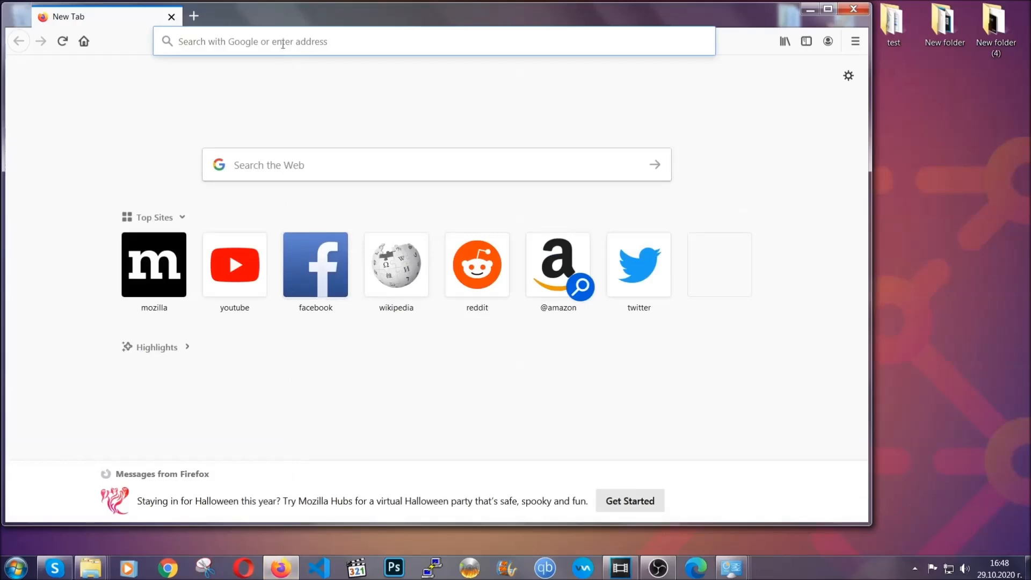
click(283, 48)
text(about)
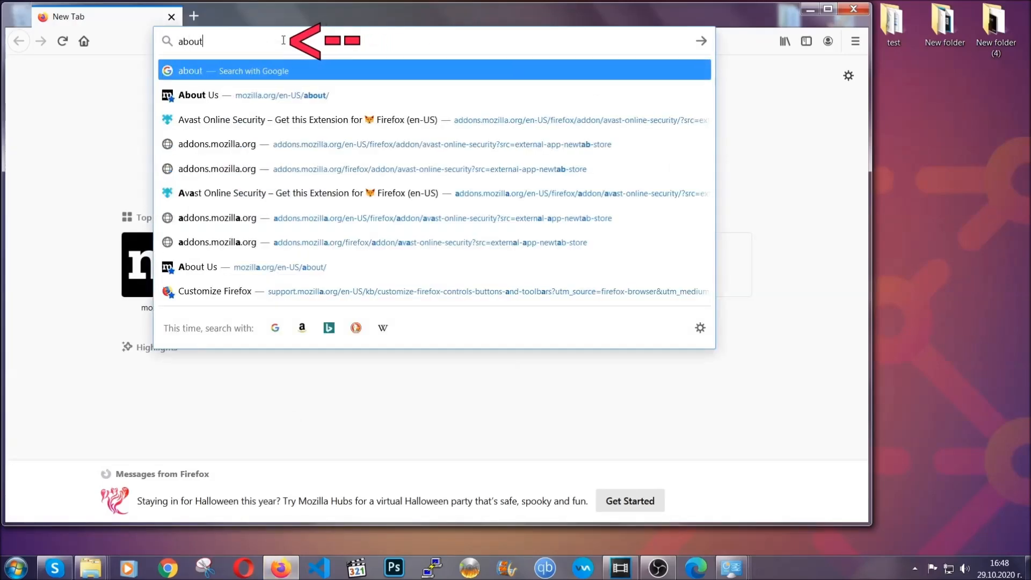
text(:support)
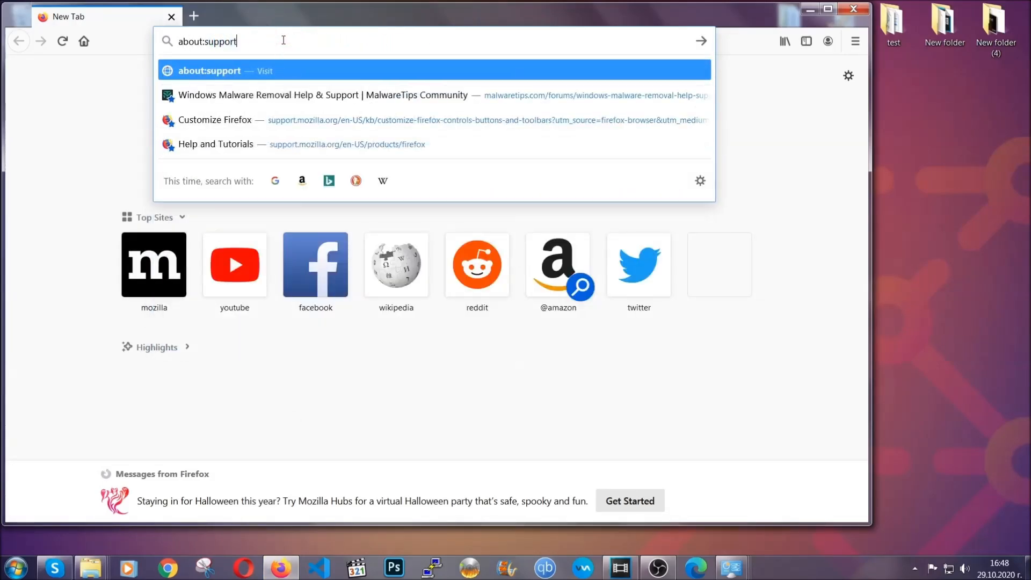
key(Return)
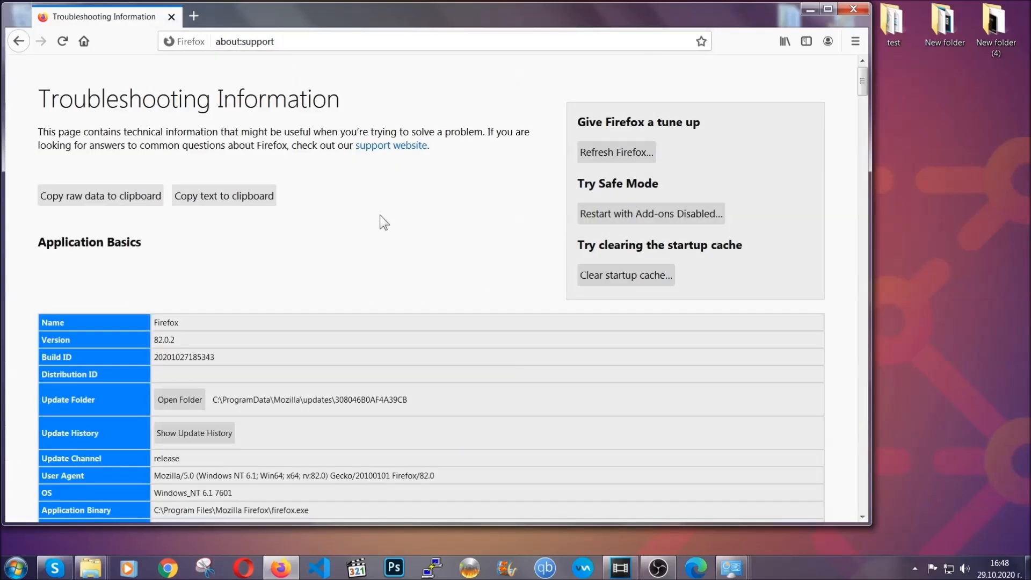
Step: Refresh Firefox to its default settings, finish the import wizard, and minimize the browser window
click(611, 157)
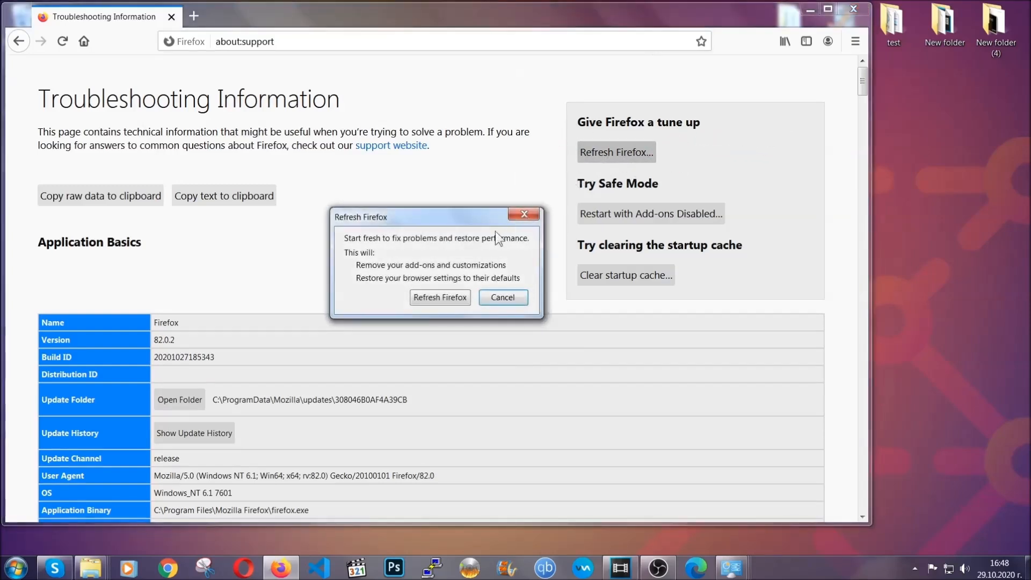
click(438, 299)
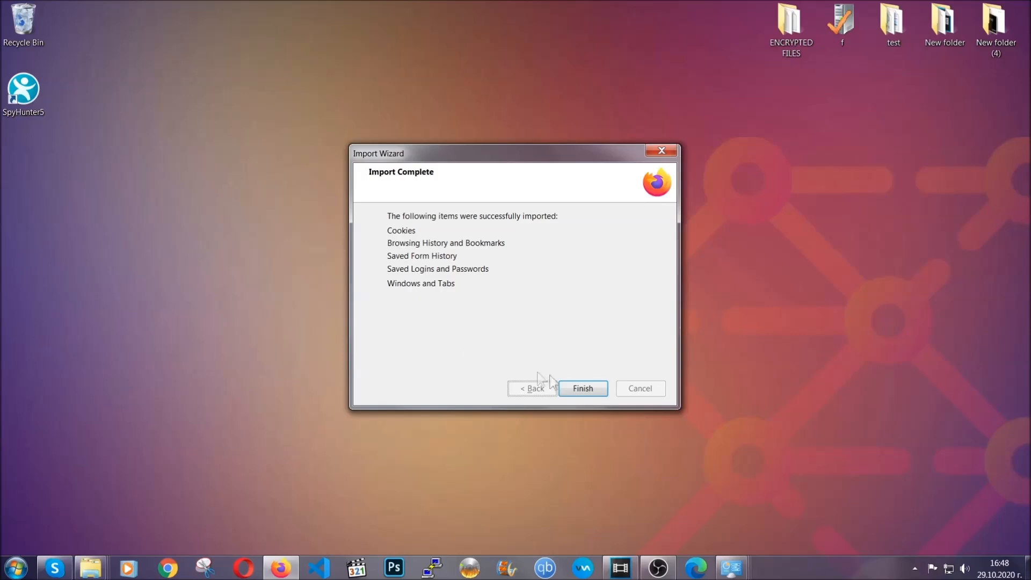
click(579, 391)
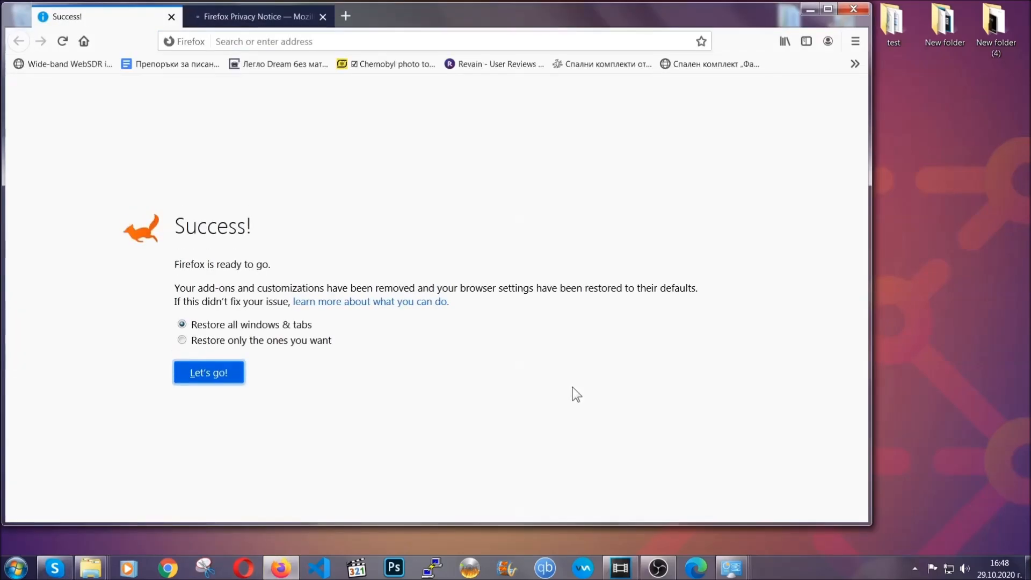
click(809, 9)
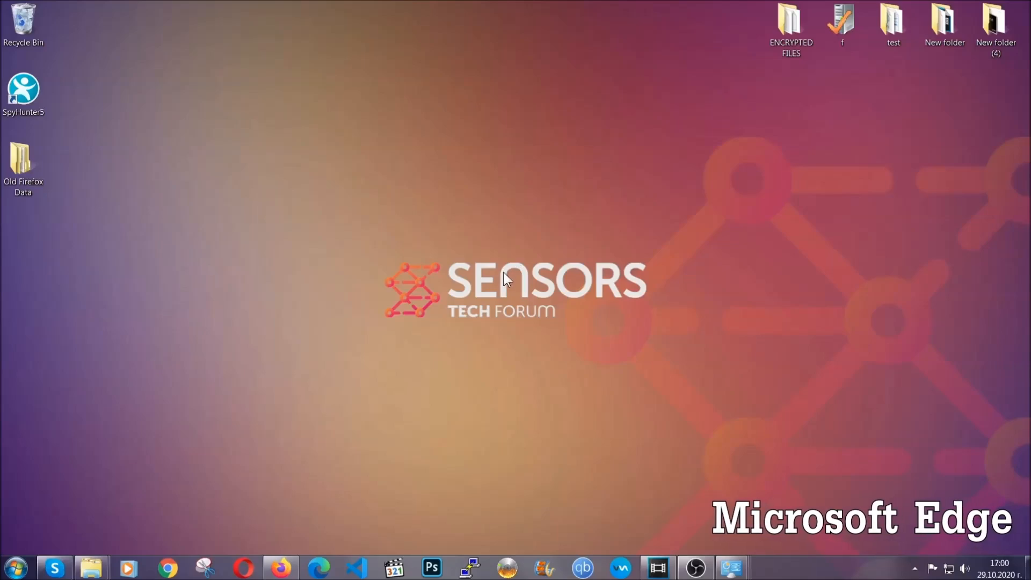
Step: Switch to Microsoft Edge and go to the address edge://settings/clearBrowserData
click(319, 567)
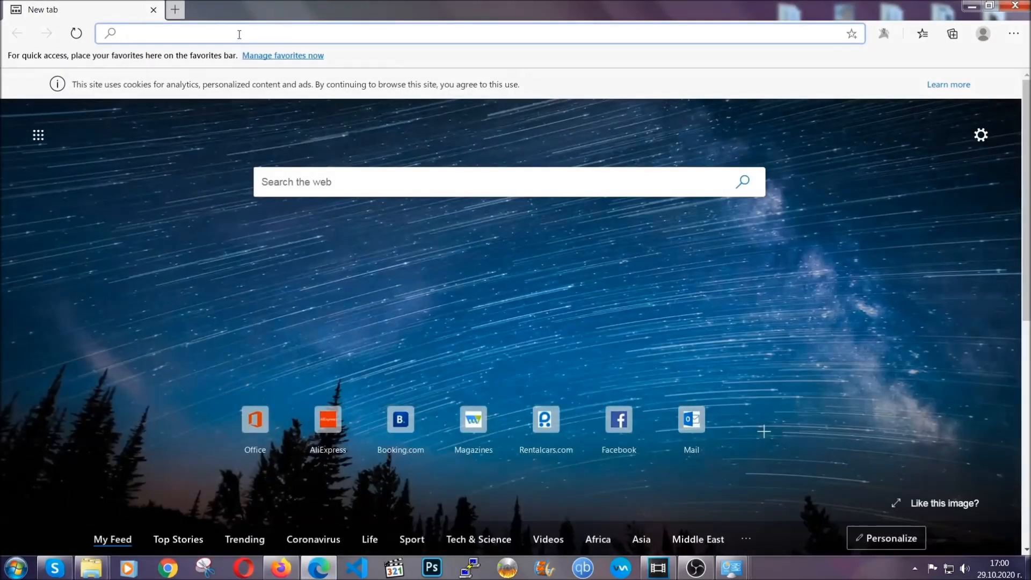
text(edge)
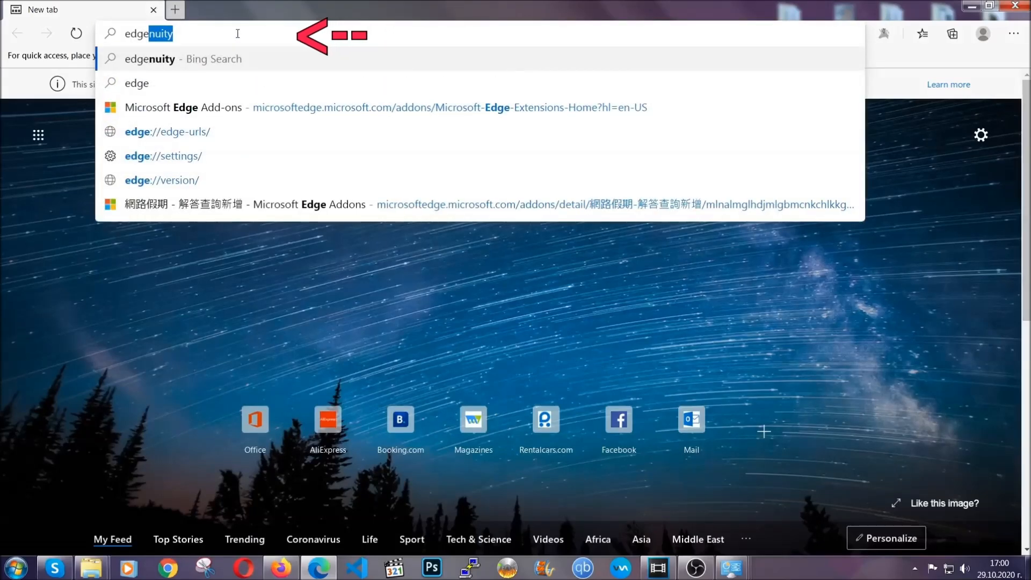
text(://settings/)
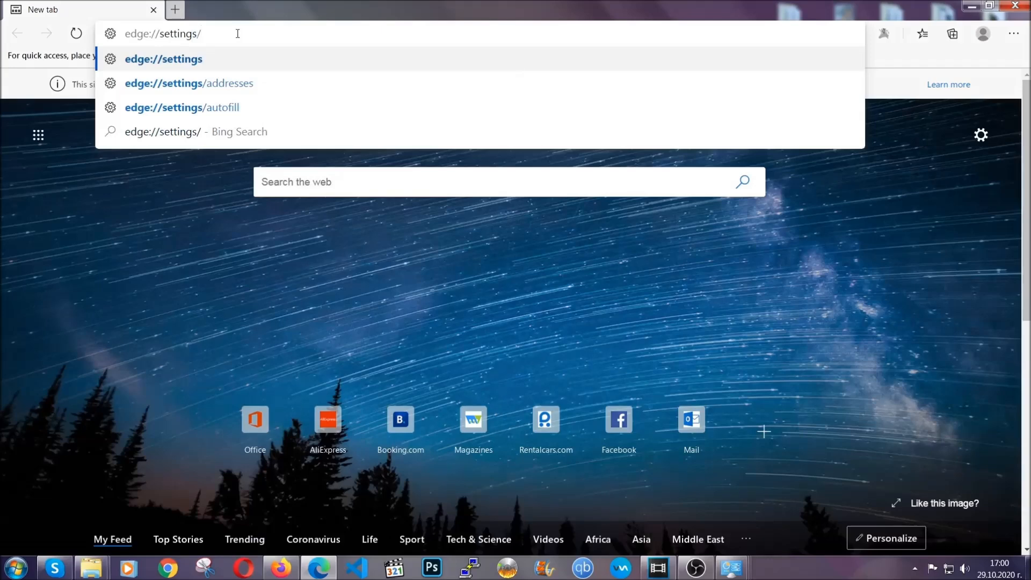
text(clearBr)
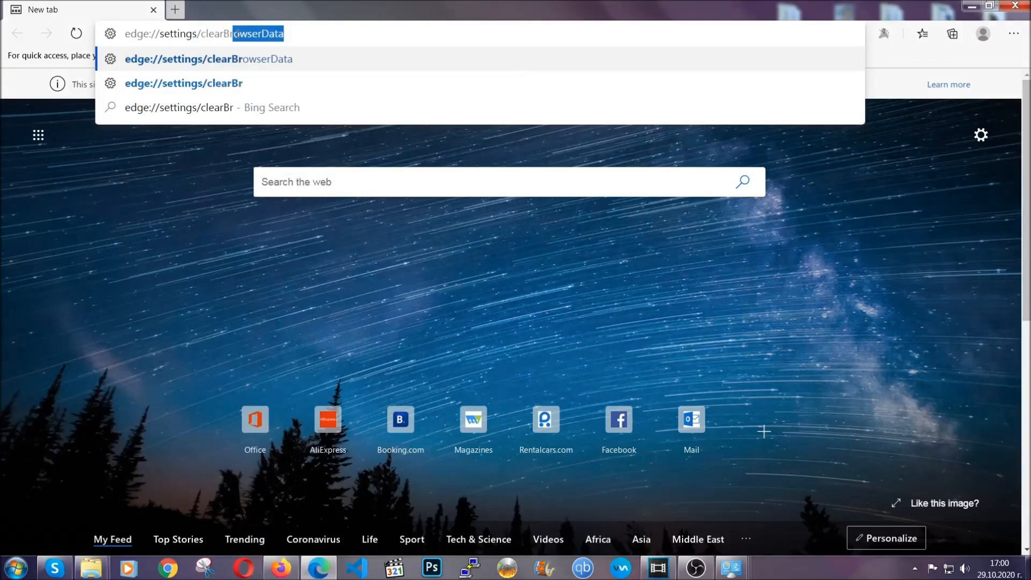
text(owserData)
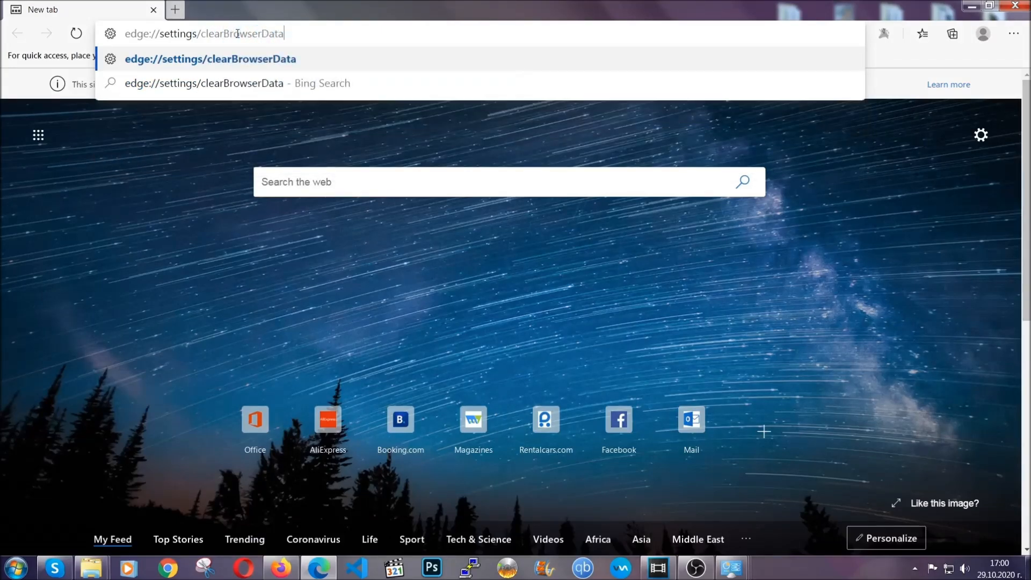
key(Return)
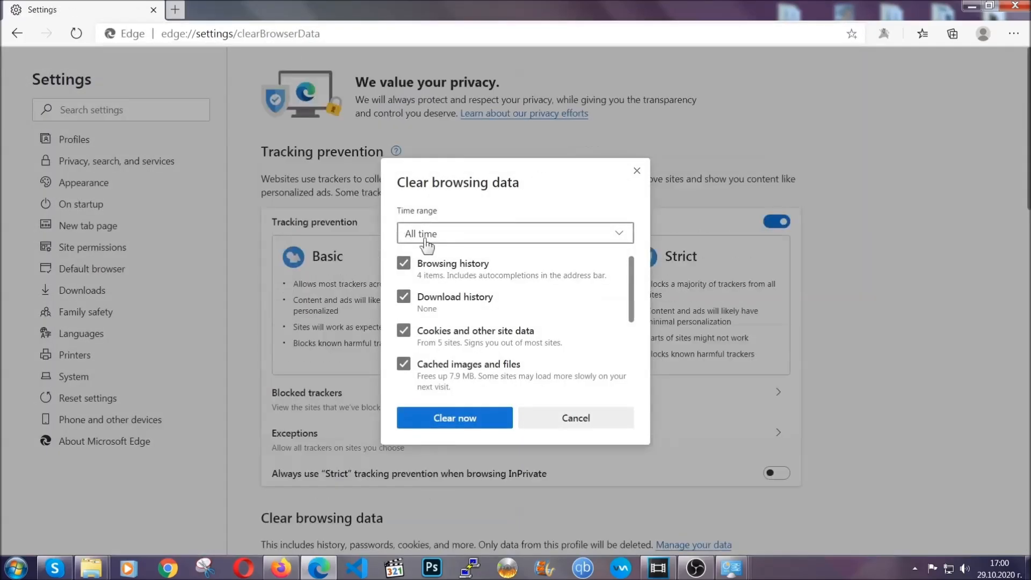
Step: Clear the browsing data with the time range All time, including autofill form data, site permissions and hosted app data but leaving passwords unselected
click(404, 237)
click(424, 346)
scroll(430, 344, down, 3)
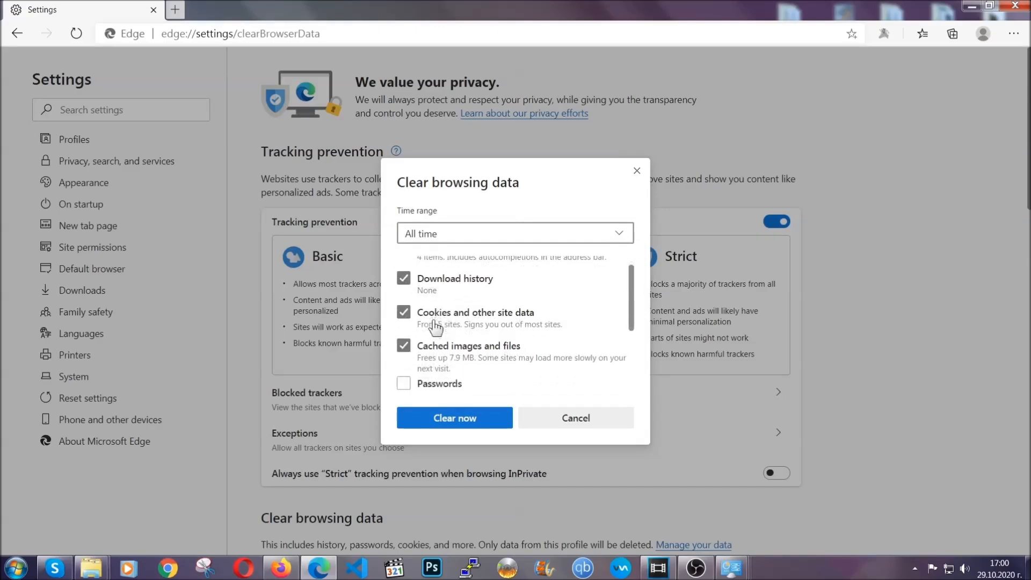
click(450, 425)
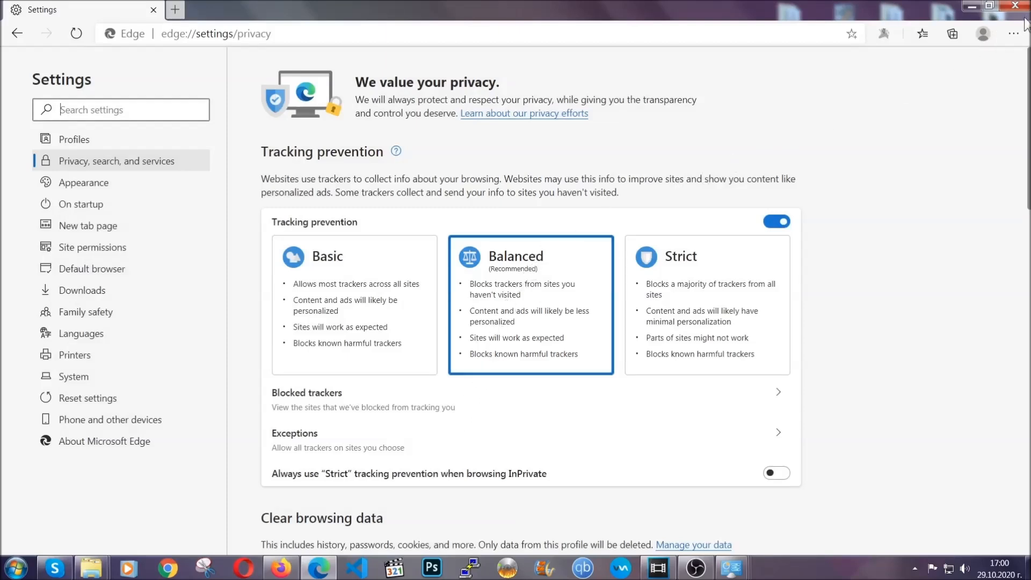
Step: Open the browser's extensions page, remove the 網路假期 - 解答查詢新增 extension, and close the browser
click(1014, 34)
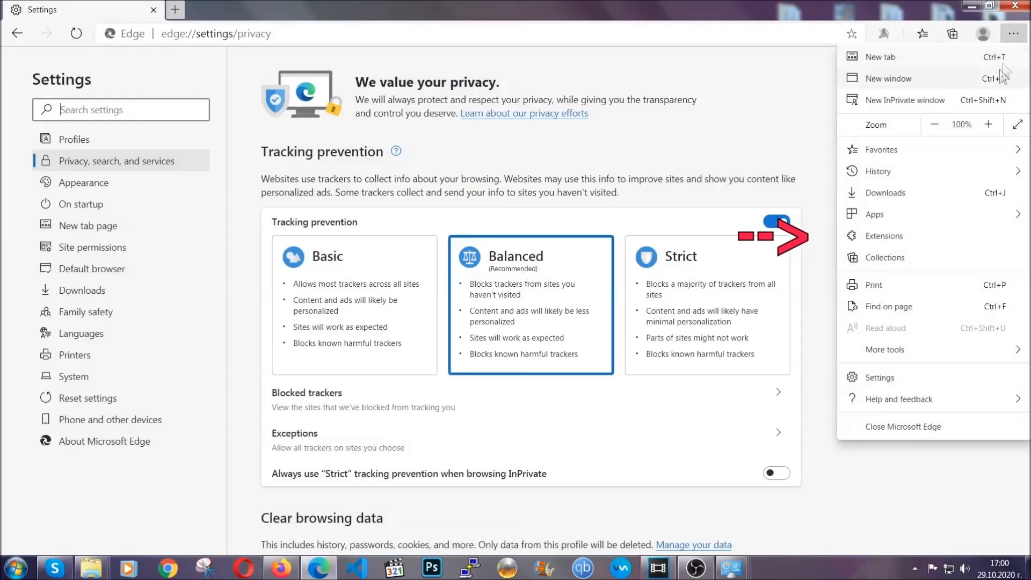
click(941, 235)
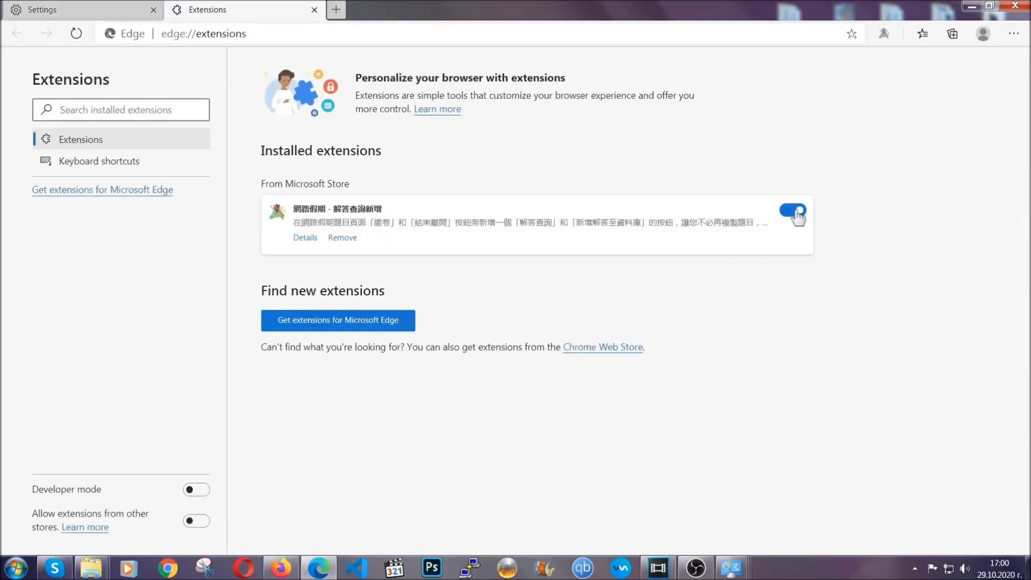
click(338, 238)
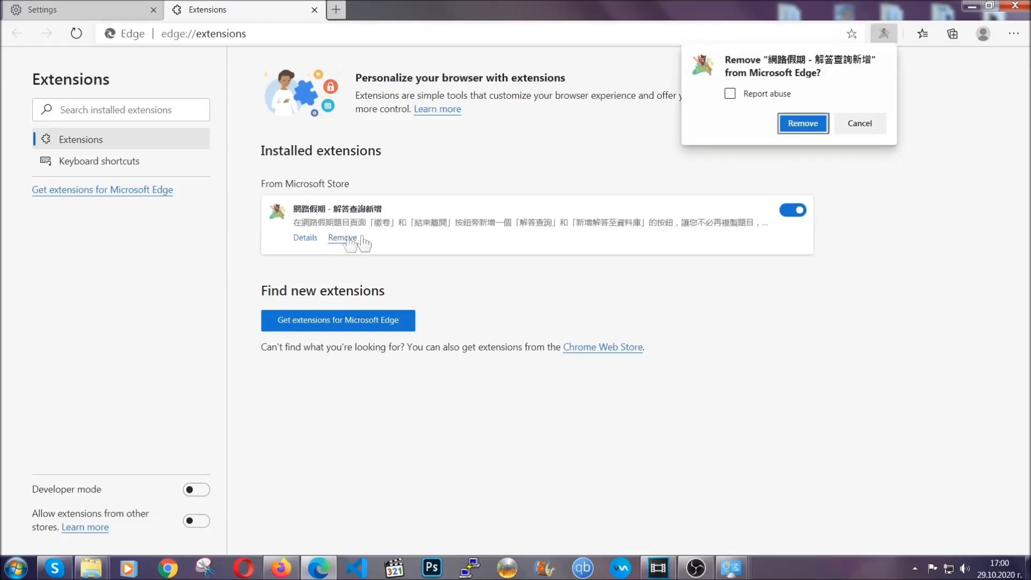
click(800, 123)
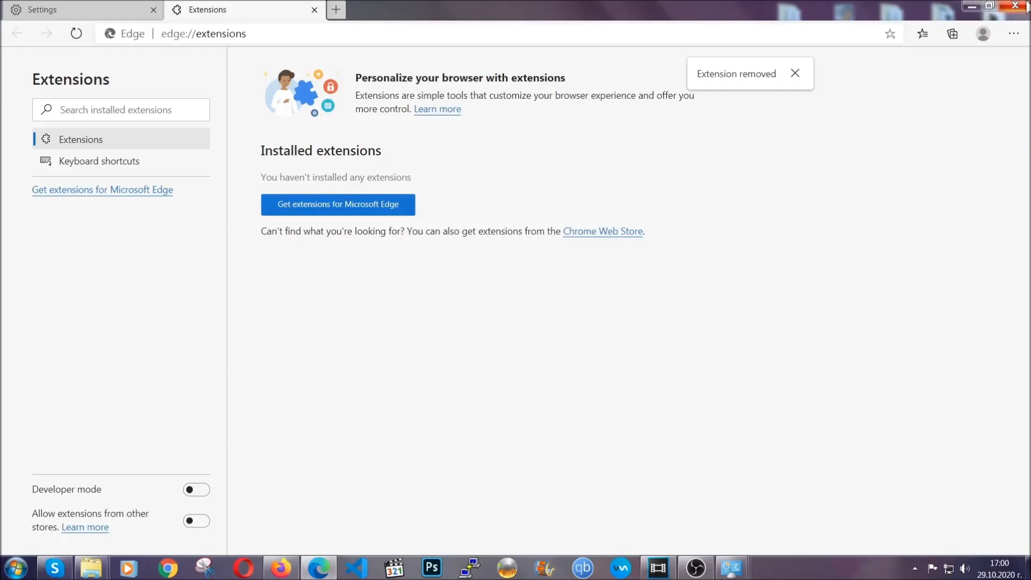
click(1023, 5)
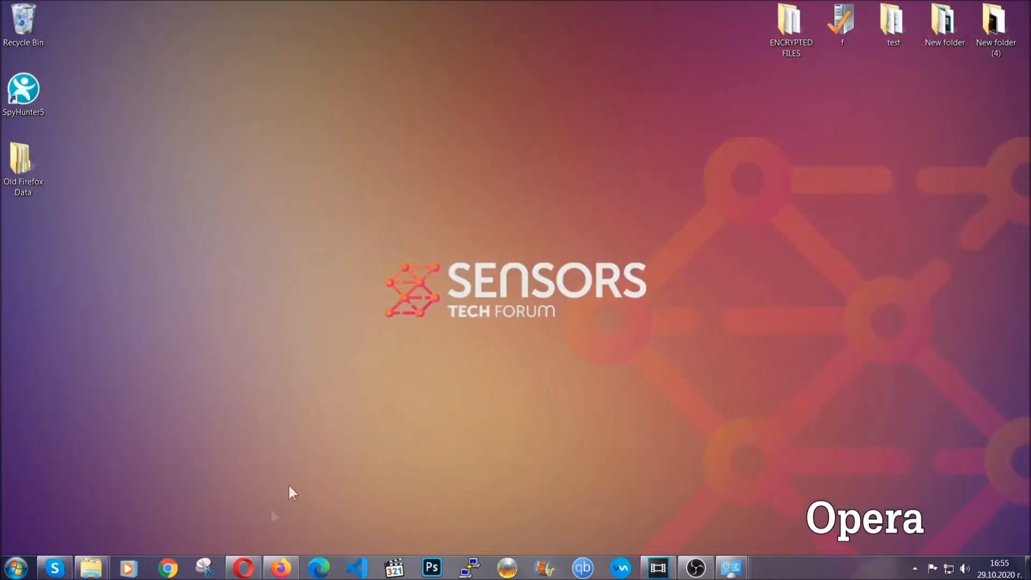
Step: Switch to Opera and go to the address opera://settings/clearBrowserData
click(255, 563)
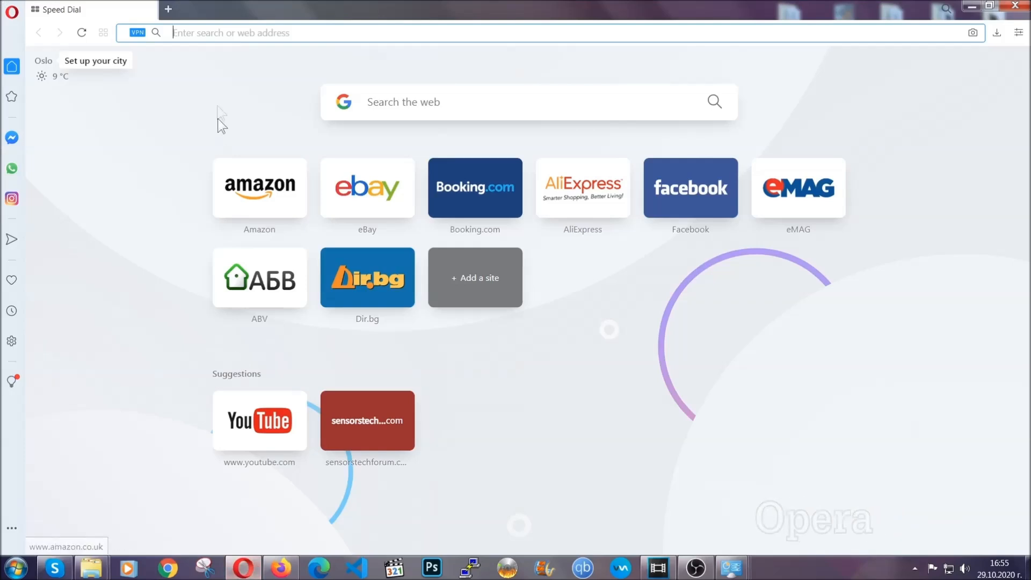
click(219, 31)
text(ope)
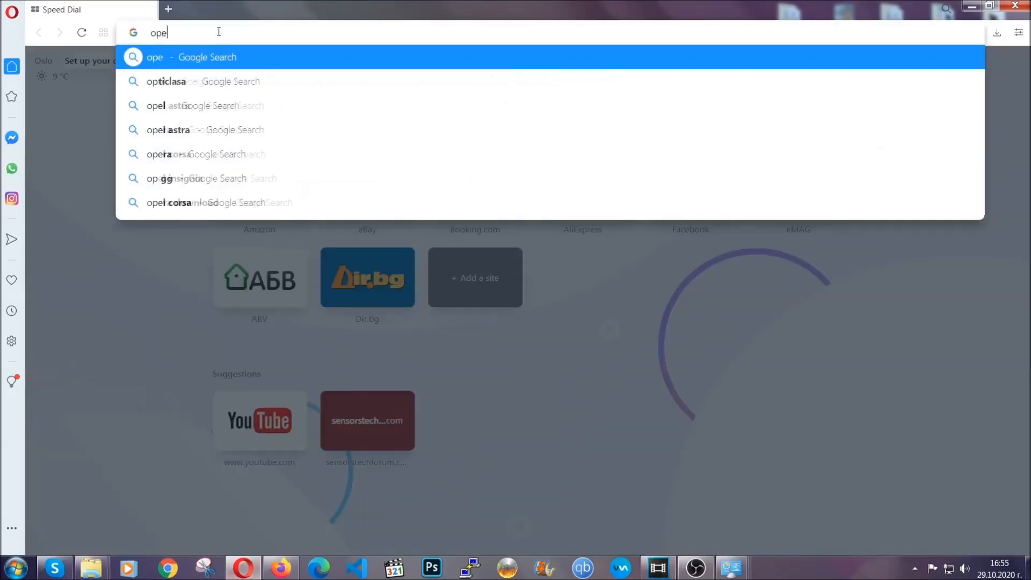
text(ra://)
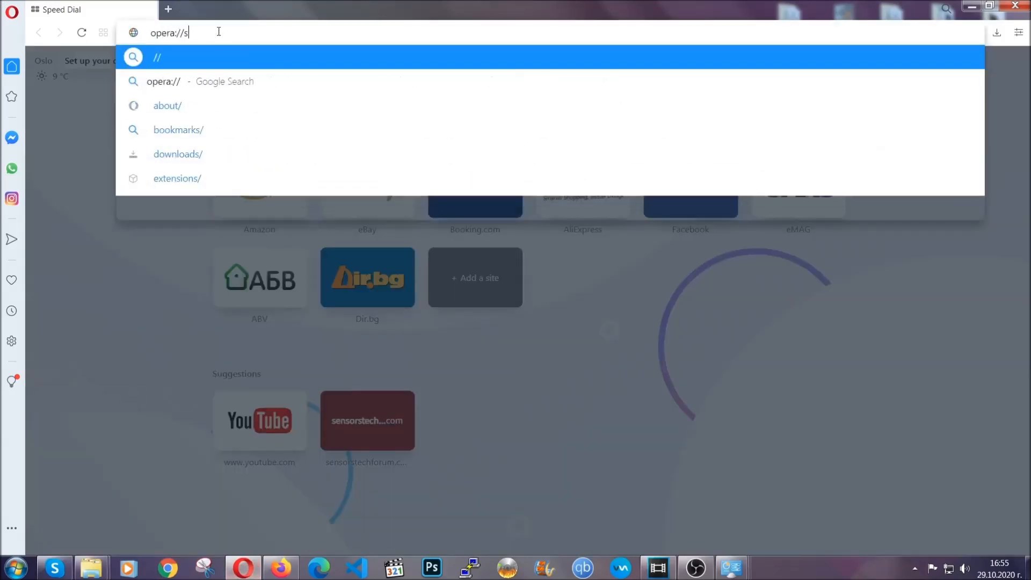
text(settings/c)
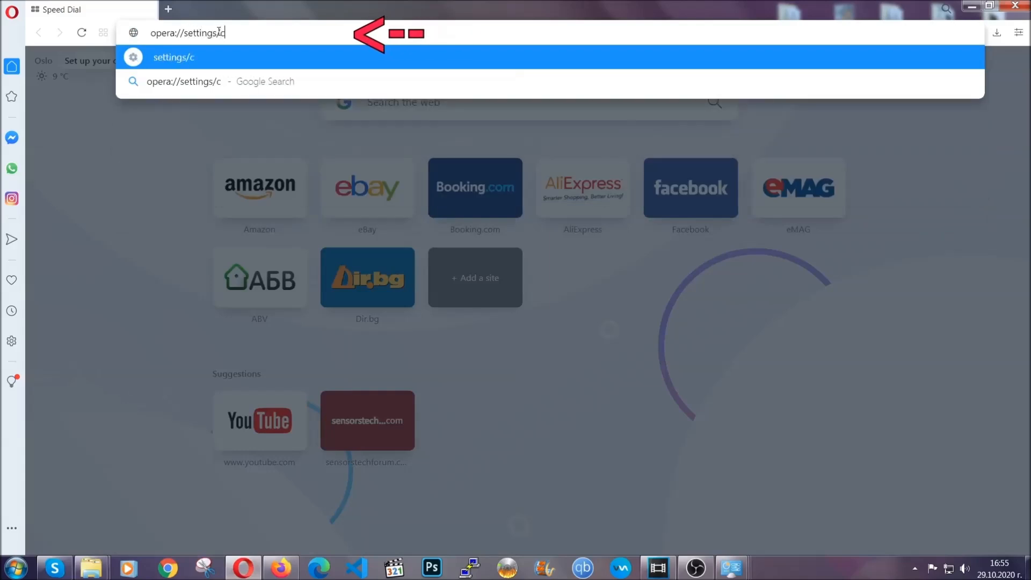
text(learBr)
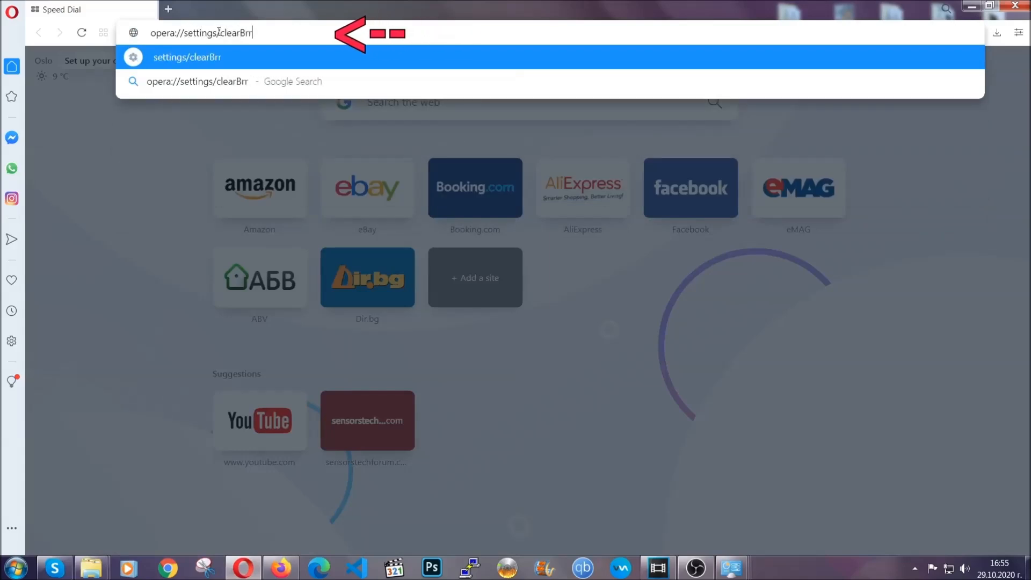
text(owserData)
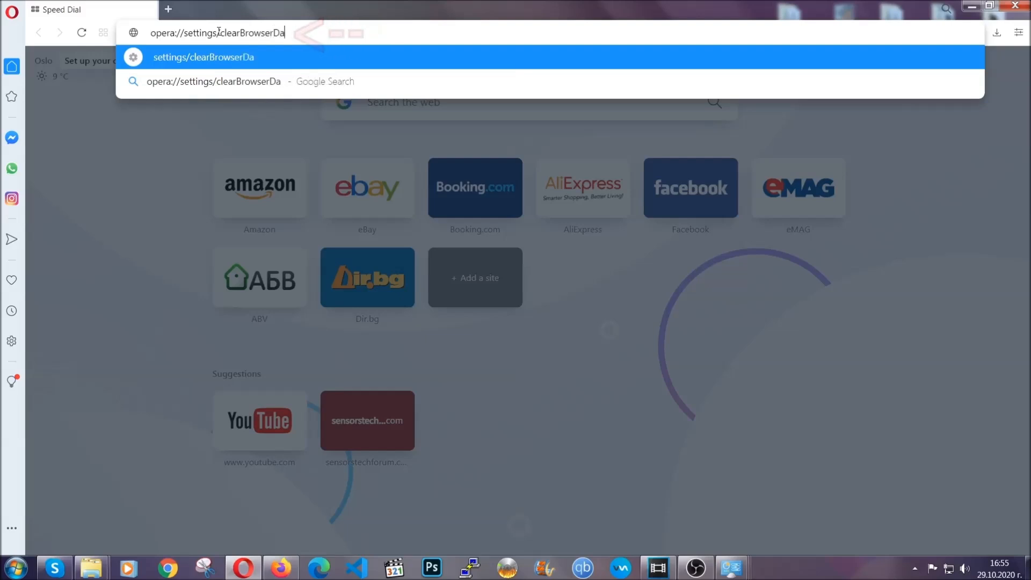
key(Return)
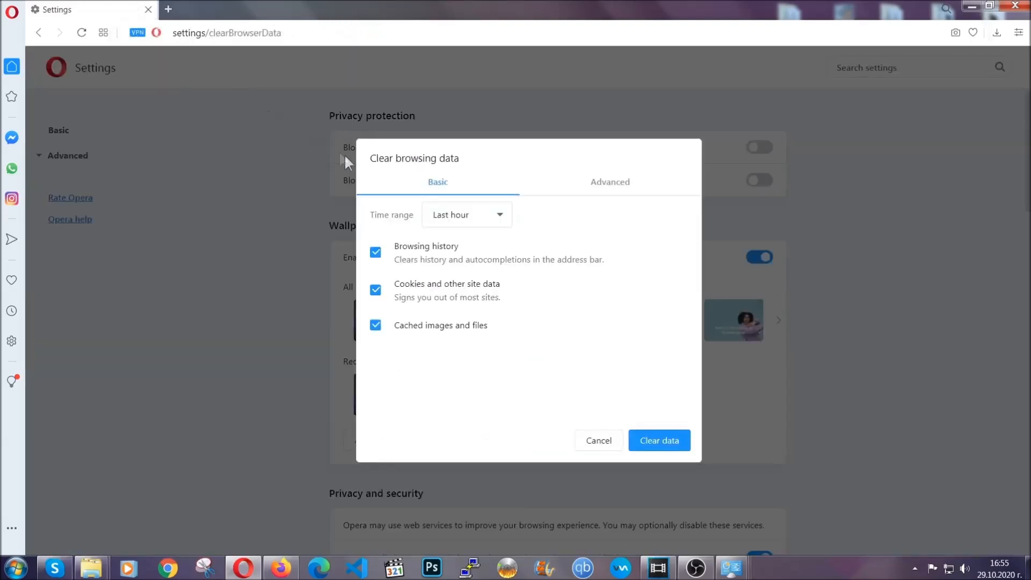
Step: Choose a time range and clear the advanced browsing data, including autofill form data, site settings and hosted app data but not passwords
click(605, 184)
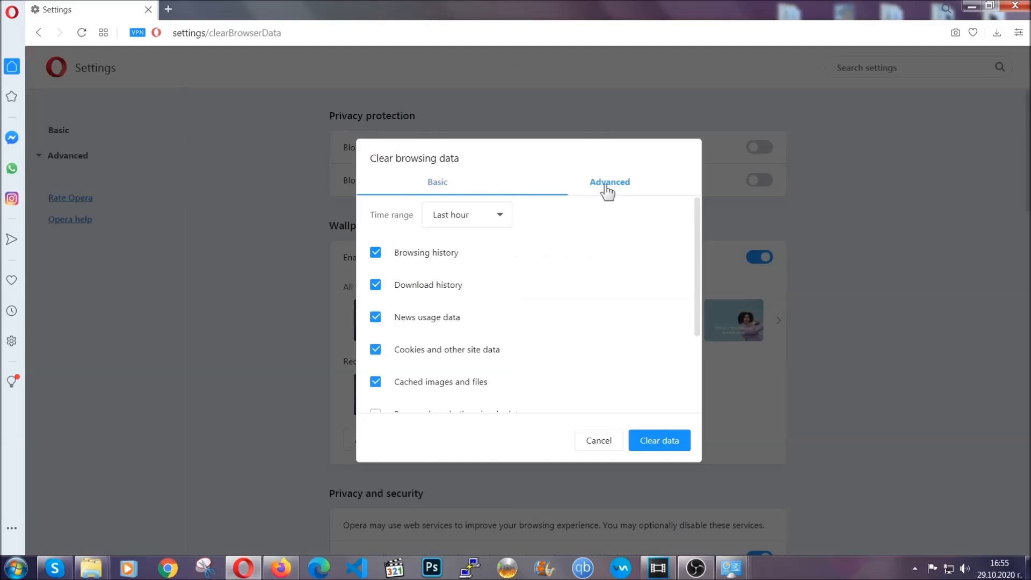
click(499, 216)
click(465, 277)
scroll(467, 285, down, 3)
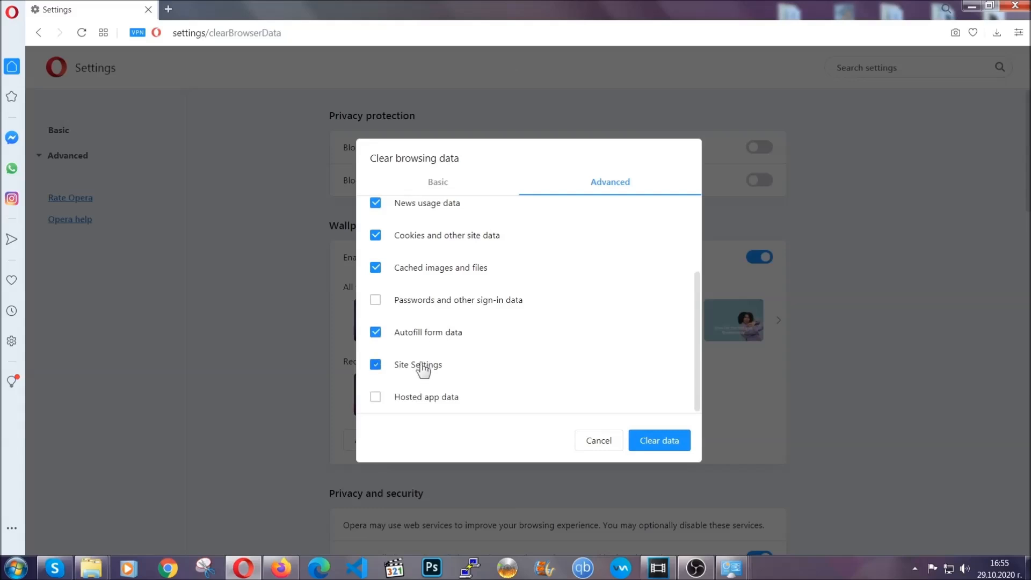
click(659, 443)
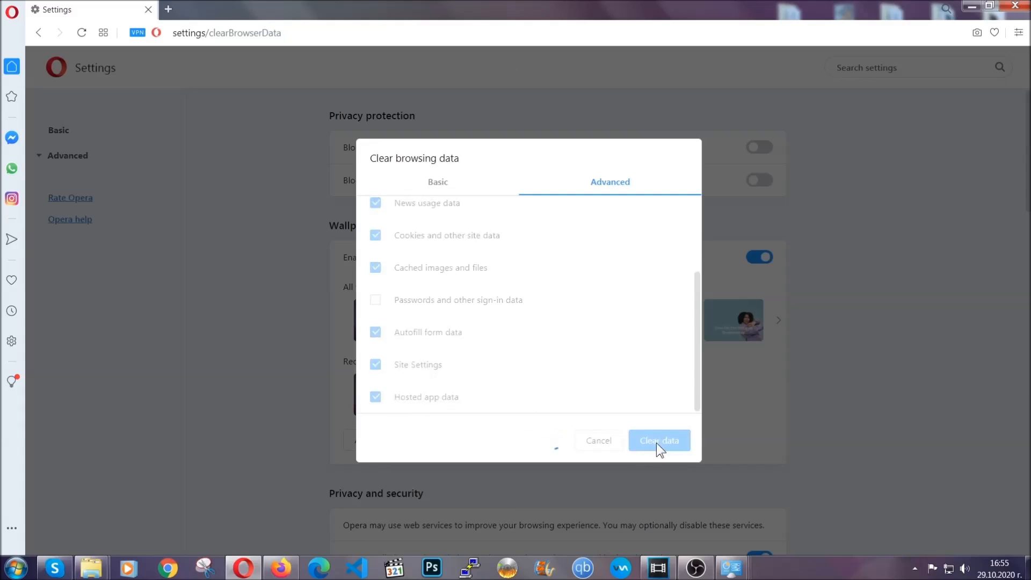